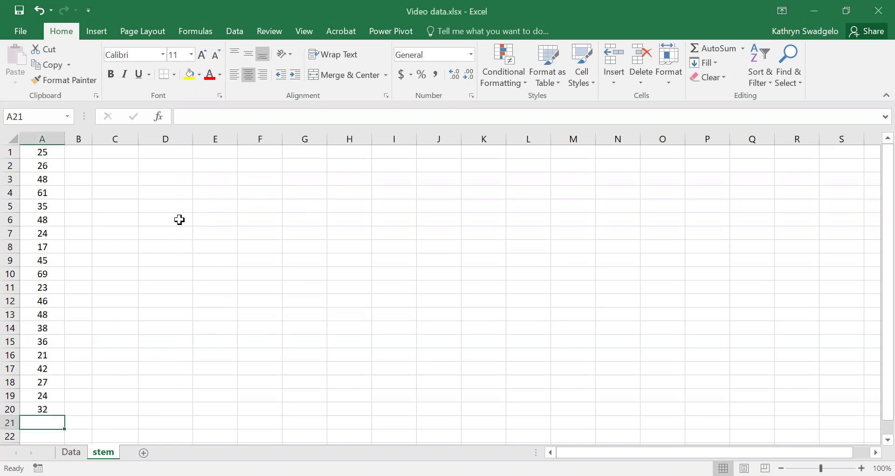
Select cell A1, the first age value in column A.
{"action": "left_click", "coordinate": [41, 153]}
Select the ages in column A and sort them smallest to largest, repeating the sort.
{"action": "left_click_drag", "start_coordinate": [41, 166], "coordinate": [34, 396]}
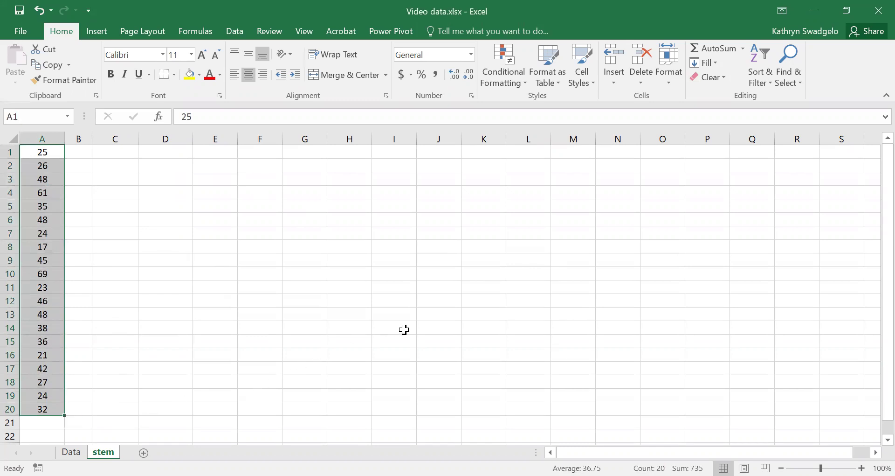
{"action": "left_click", "coordinate": [761, 87]}
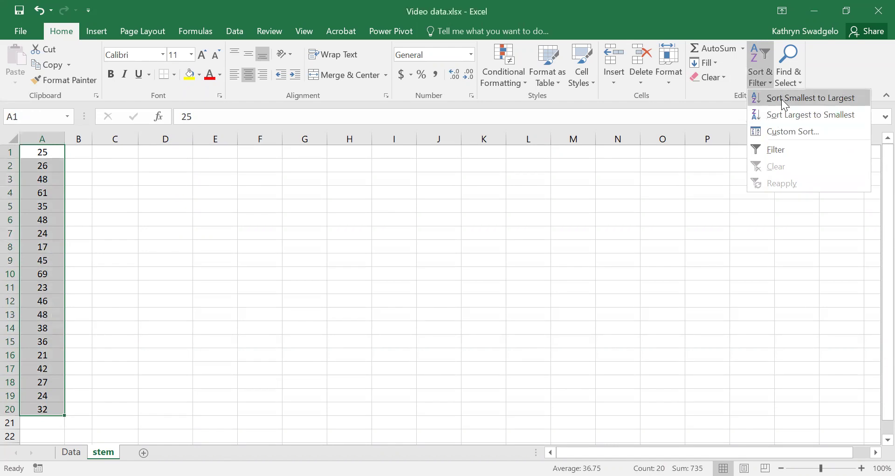
{"action": "left_click", "coordinate": [782, 99]}
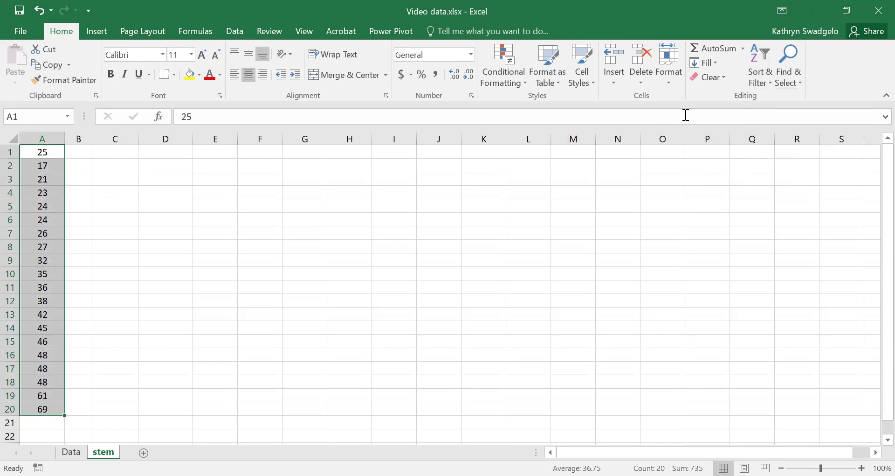
{"action": "left_click", "coordinate": [761, 79]}
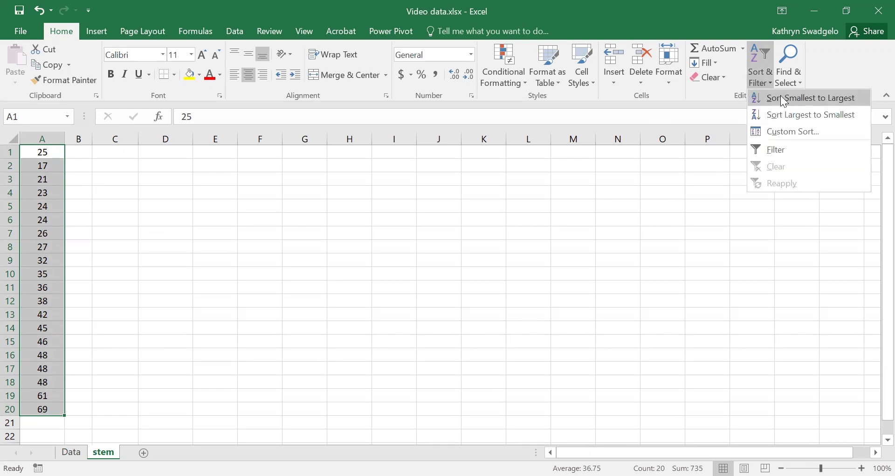
{"action": "left_click", "coordinate": [782, 98]}
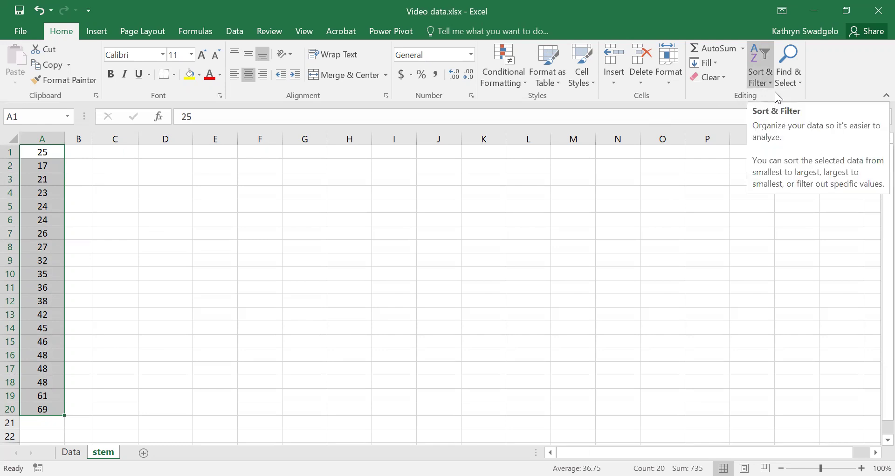
Custom-sort the ages ascending with 'My data has headers' unchecked so row 1 is included.
{"action": "left_click", "coordinate": [775, 92]}
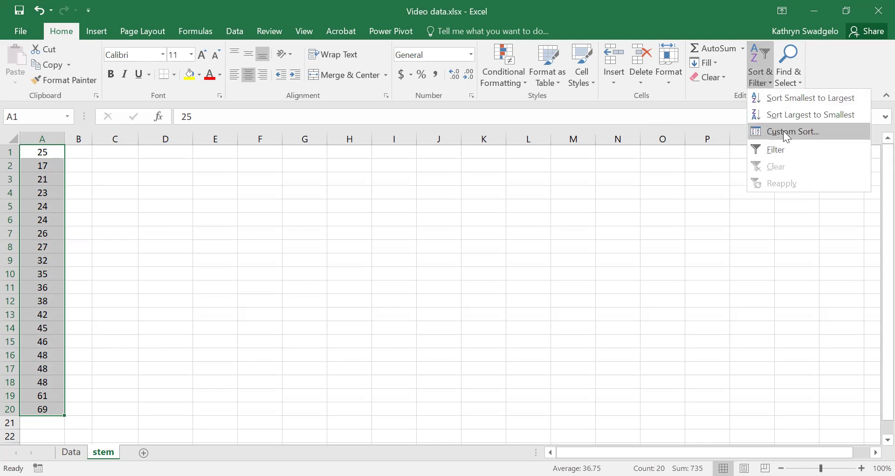
{"action": "left_click", "coordinate": [787, 132]}
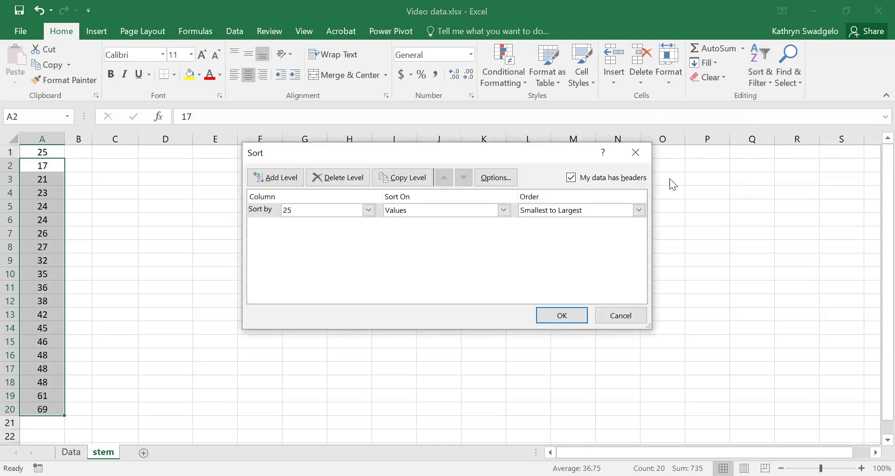
{"action": "left_click", "coordinate": [571, 181]}
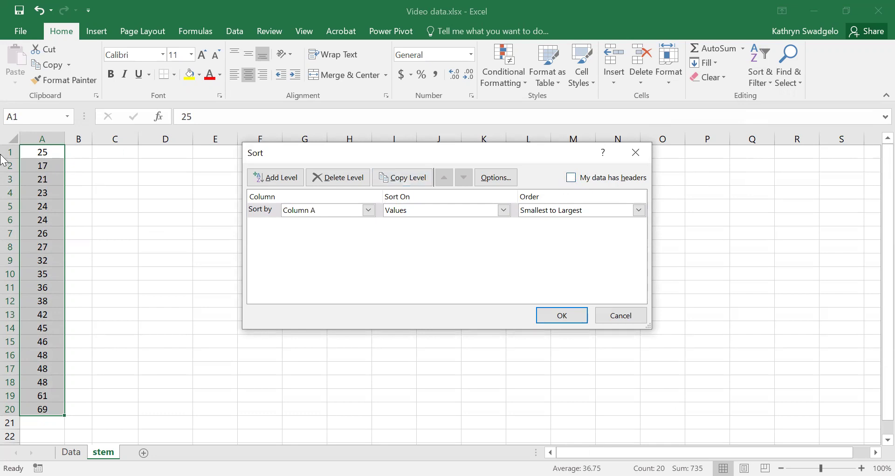
{"action": "left_click", "coordinate": [575, 313]}
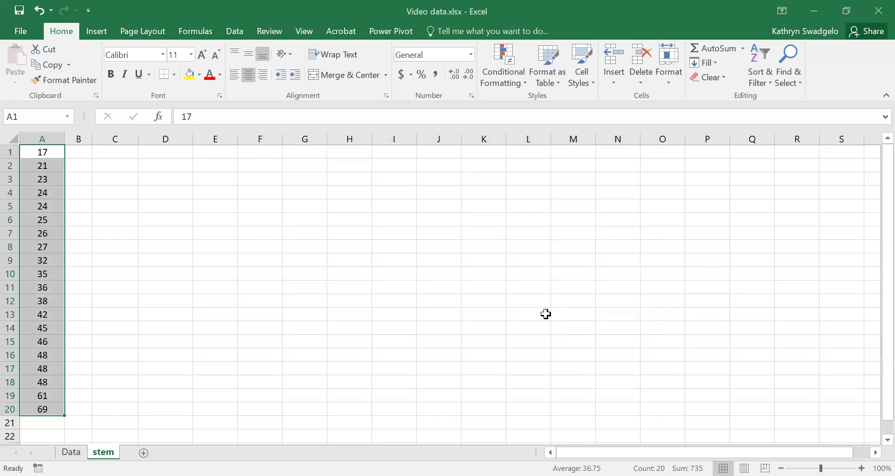
Reselect the sorted ages A1:A20 to check them, then pick cell D3.
{"action": "left_click", "coordinate": [379, 307]}
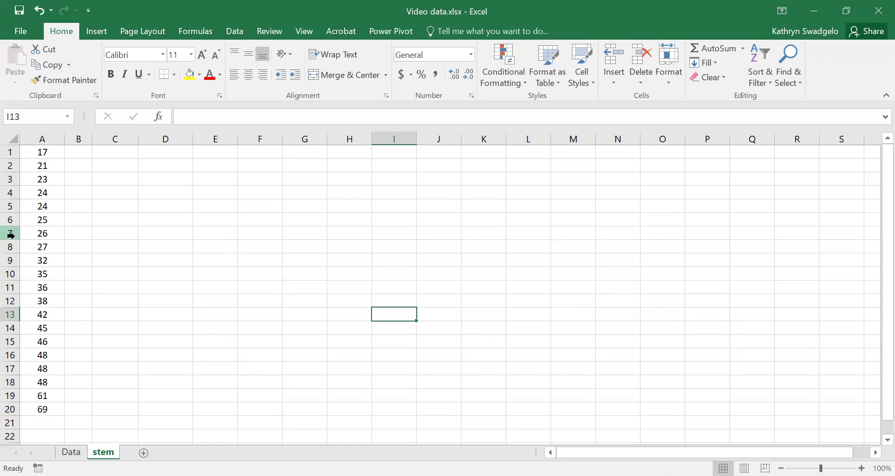
{"action": "left_click", "coordinate": [39, 155]}
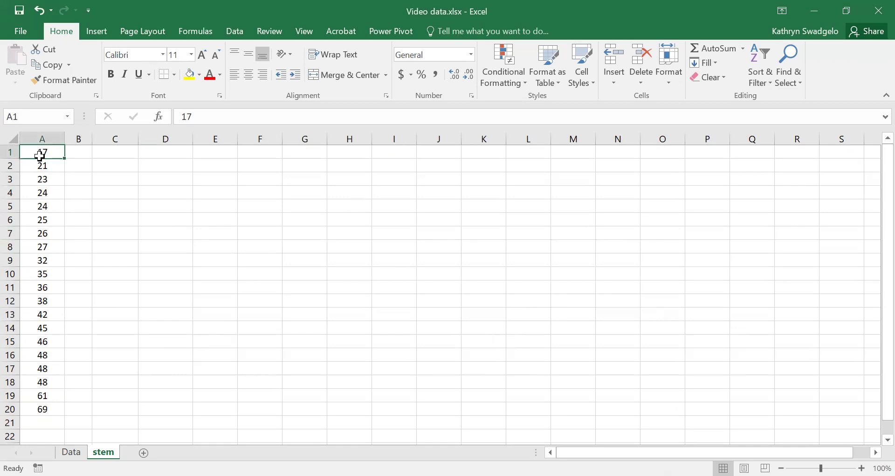
{"action": "left_click_drag", "start_coordinate": [39, 156], "coordinate": [46, 411]}
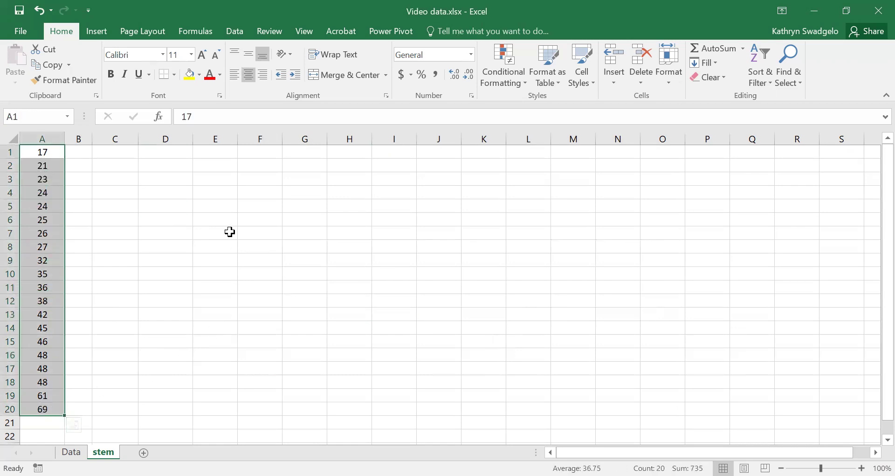
{"action": "left_click", "coordinate": [180, 181]}
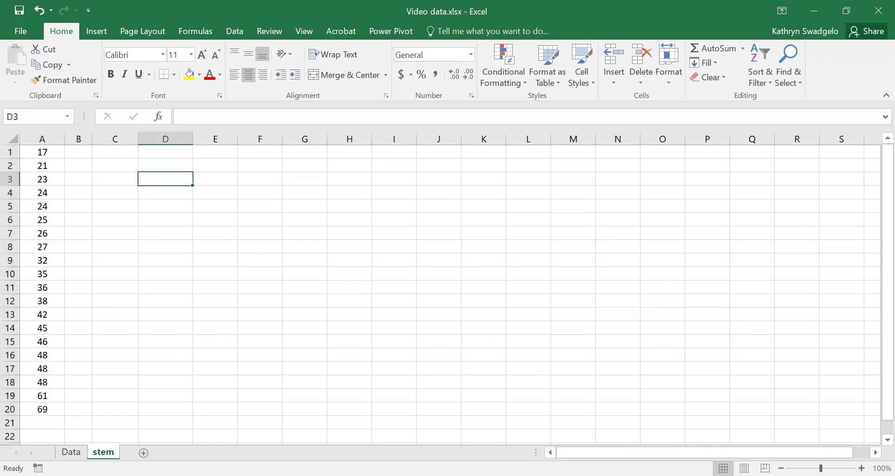
Enter the headers Stem(10's) in D3 and Leaves (1's) in E3.
{"action": "type", "text": "Stem("}
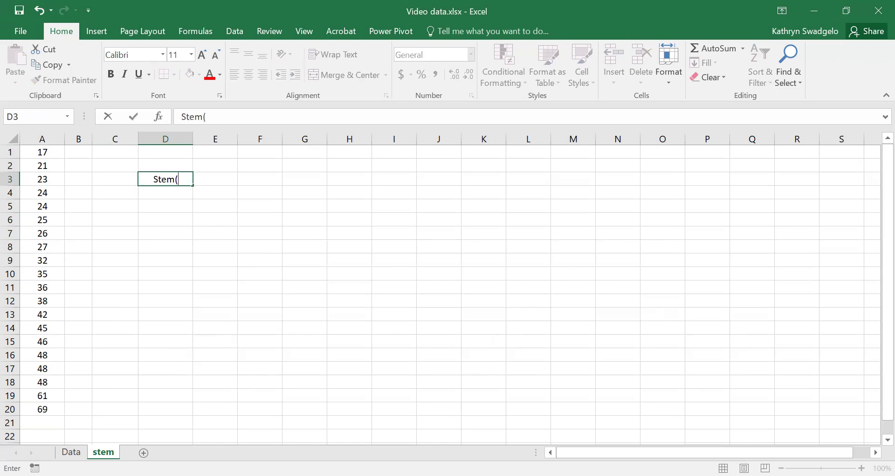
{"action": "type", "text": "10's)"}
{"action": "key", "text": "Return"}
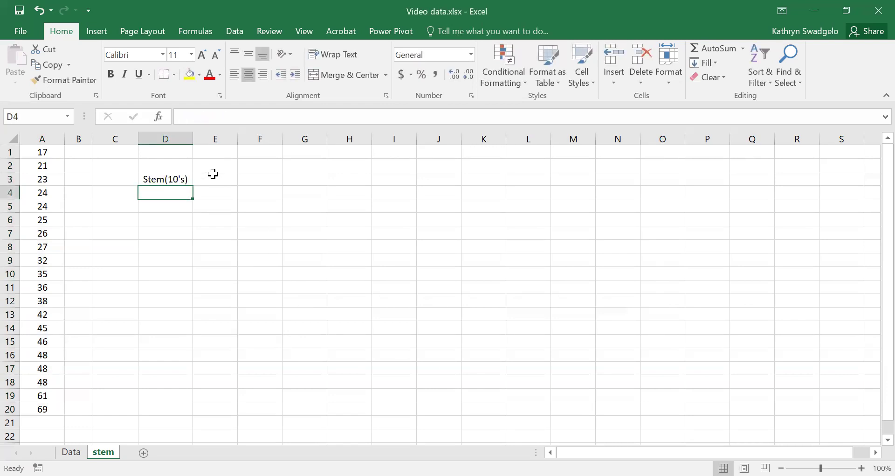
{"action": "left_click", "coordinate": [217, 176]}
{"action": "type", "text": "Leaves"}
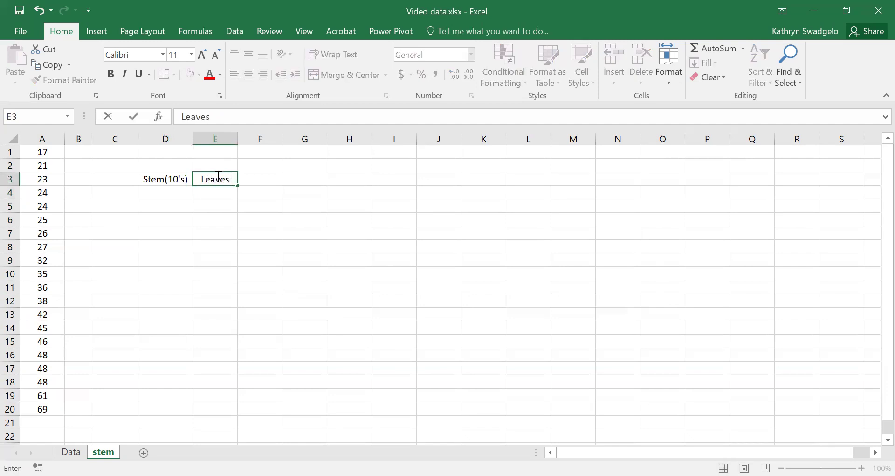
{"action": "type", "text": " (1's"}
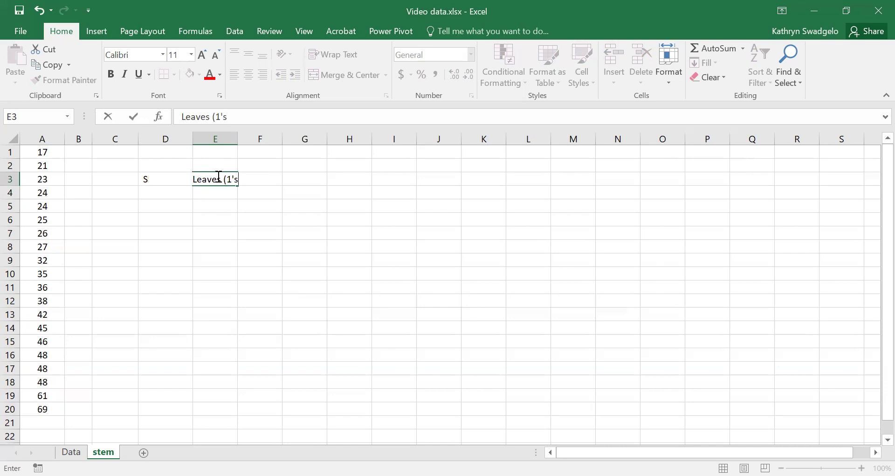
{"action": "type", "text": ")"}
{"action": "key", "text": "Return"}
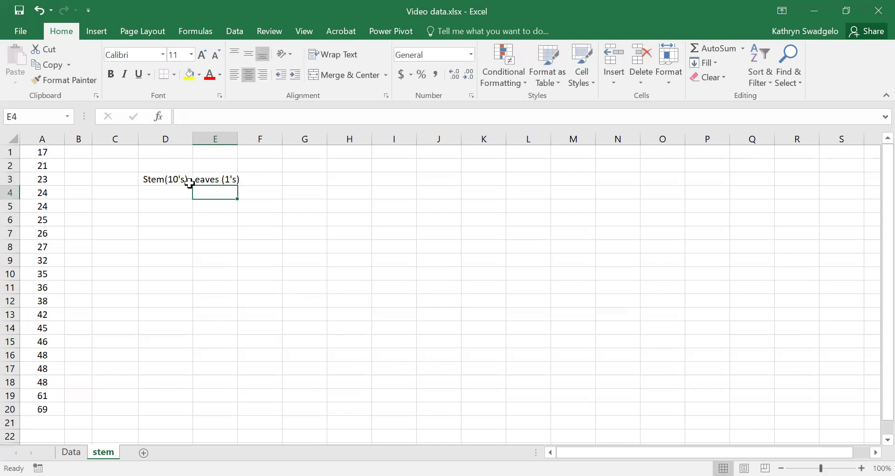
Left-align the Leaves (1's) header and right-align the Stem(10's) header.
{"action": "left_click", "coordinate": [219, 179]}
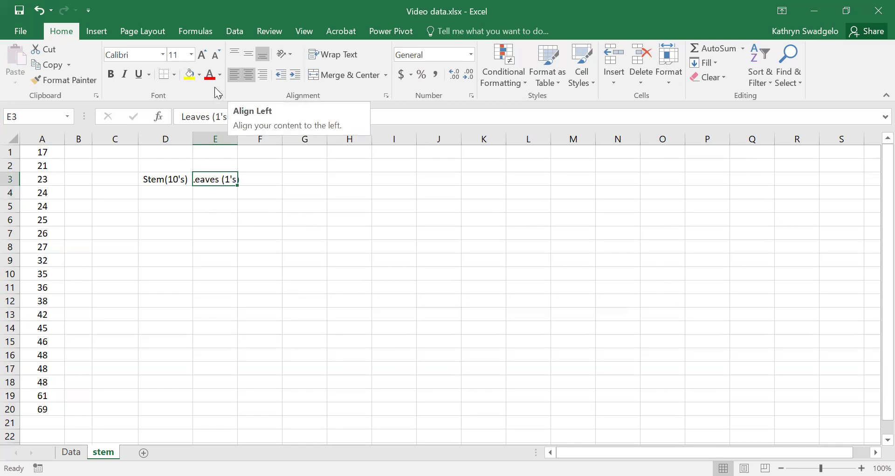
{"action": "left_click", "coordinate": [234, 74]}
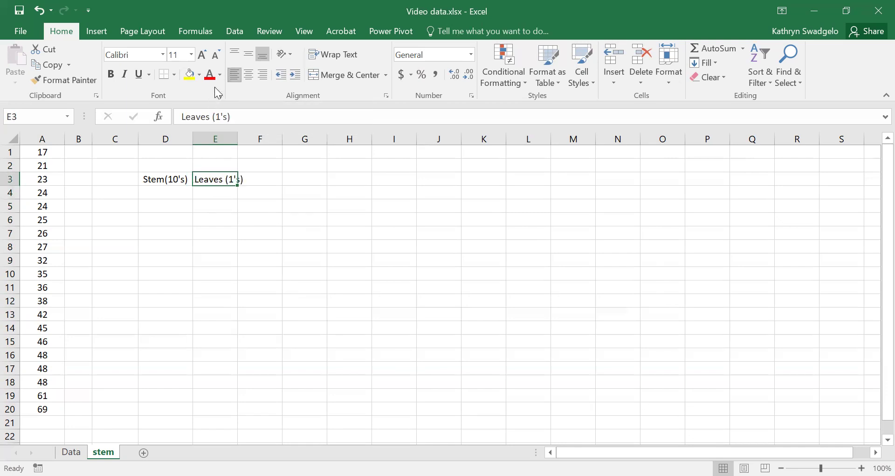
{"action": "left_click", "coordinate": [169, 178]}
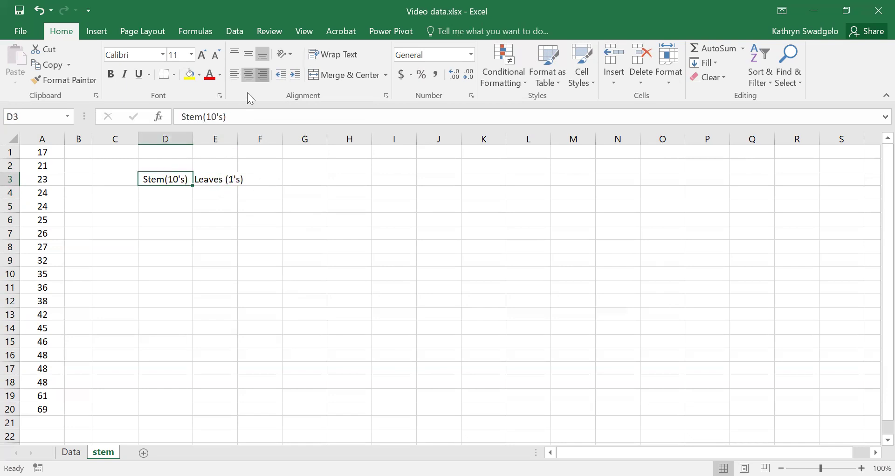
{"action": "key", "text": "alt+h"}
{"action": "key", "text": "a"}
{"action": "key", "text": "r"}
{"action": "left_click", "coordinate": [239, 232]}
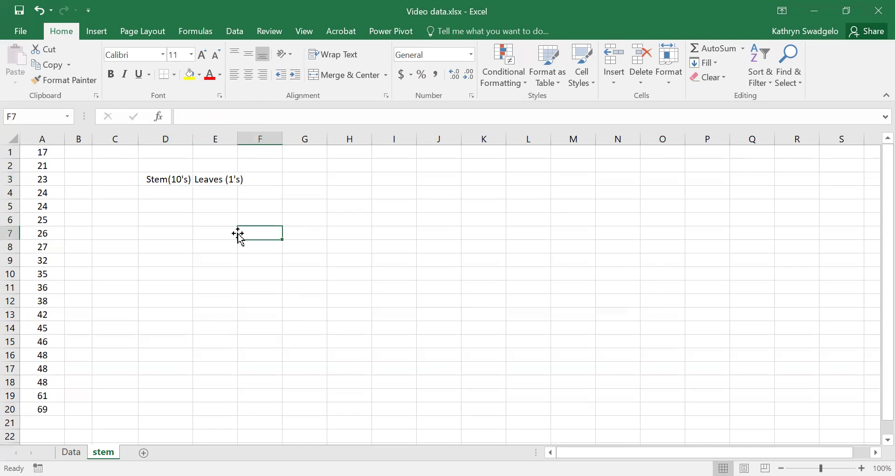
Type the stem values 1 through 6 down column D starting at D4.
{"action": "left_click", "coordinate": [175, 195]}
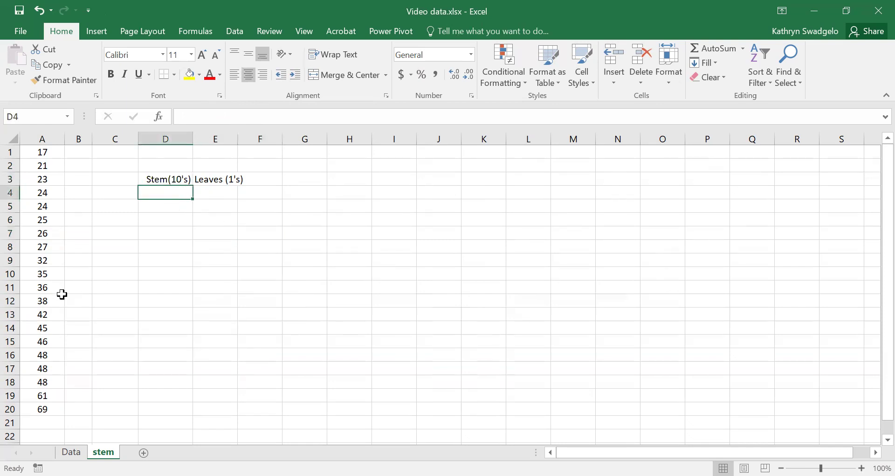
{"action": "type", "text": "1"}
{"action": "key", "text": "Return"}
{"action": "type", "text": "2"}
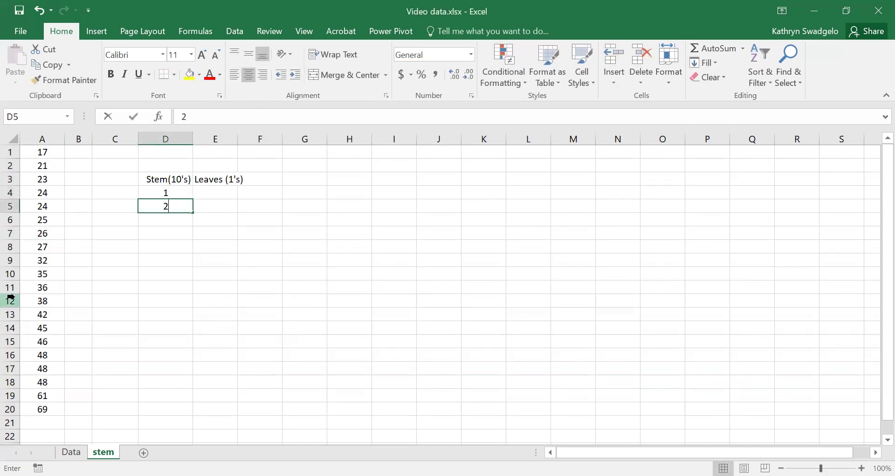
{"action": "key", "text": "Return"}
{"action": "type", "text": "3"}
{"action": "key", "text": "Return"}
{"action": "type", "text": "4"}
{"action": "key", "text": "Return"}
{"action": "type", "text": "5"}
{"action": "key", "text": "Return"}
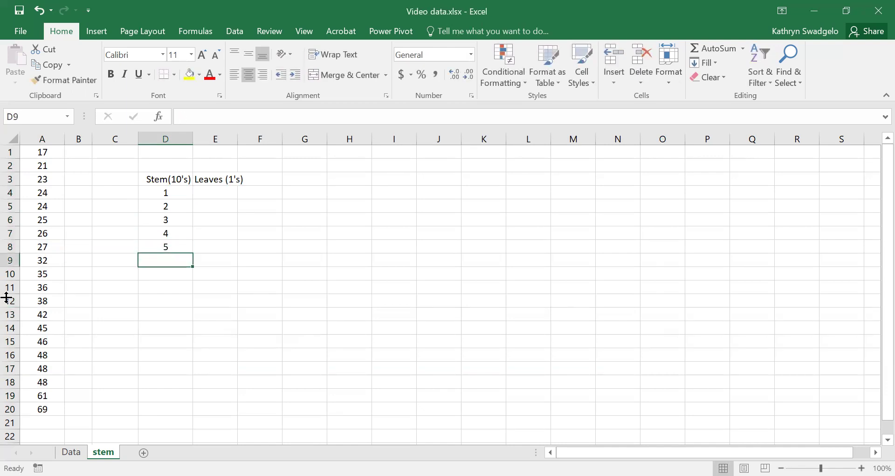
{"action": "type", "text": "6"}
{"action": "key", "text": "Return"}
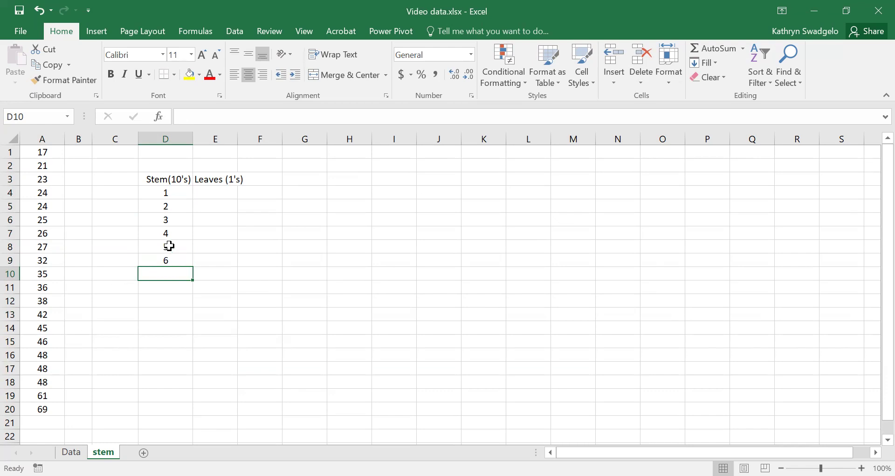
Clear cell A1 and move stems 2–6 up one row into D4:D8.
{"action": "left_click", "coordinate": [41, 151]}
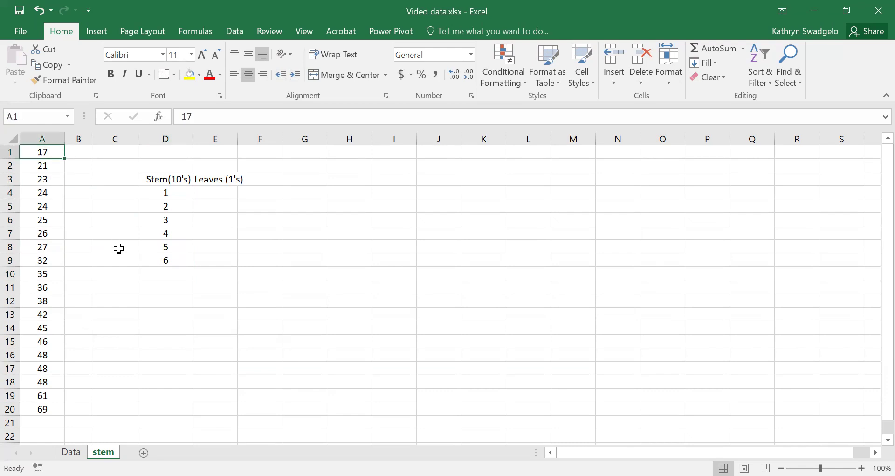
{"action": "key", "text": "Delete"}
{"action": "left_click", "coordinate": [177, 192]}
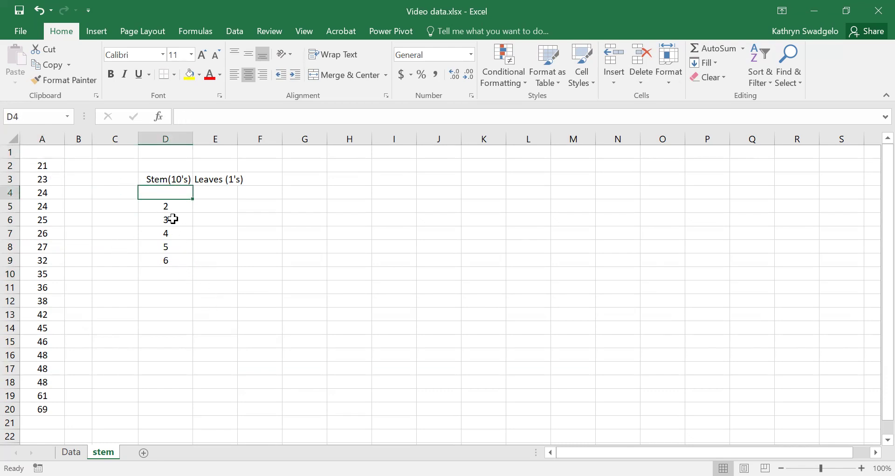
{"action": "left_click_drag", "start_coordinate": [147, 206], "coordinate": [153, 259]}
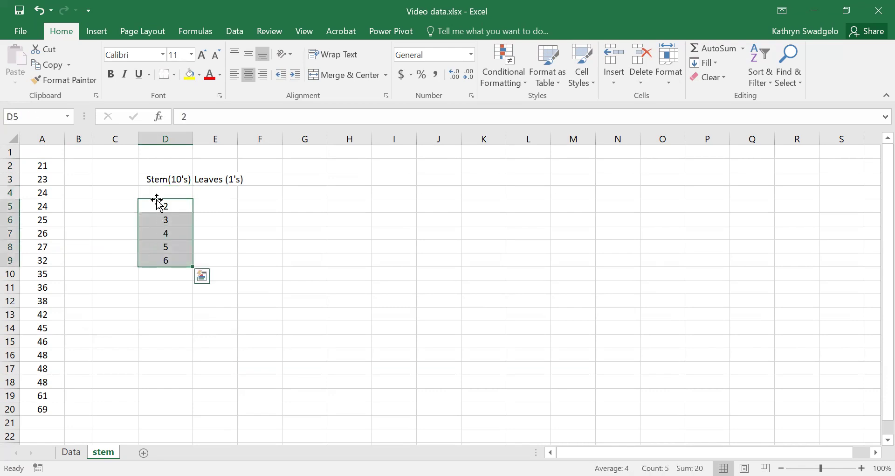
{"action": "left_click_drag", "start_coordinate": [156, 193], "coordinate": [155, 179]}
{"action": "left_click", "coordinate": [305, 286]}
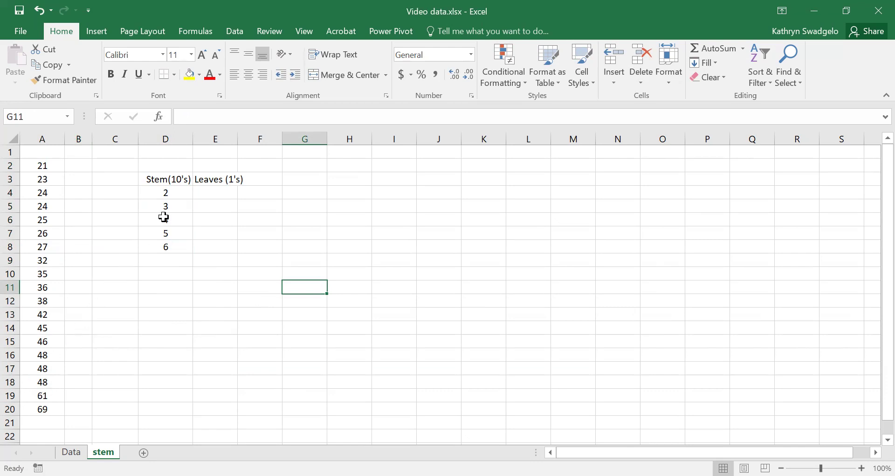
{"action": "left_click_drag", "start_coordinate": [166, 193], "coordinate": [166, 246]}
{"action": "left_click", "coordinate": [286, 310]}
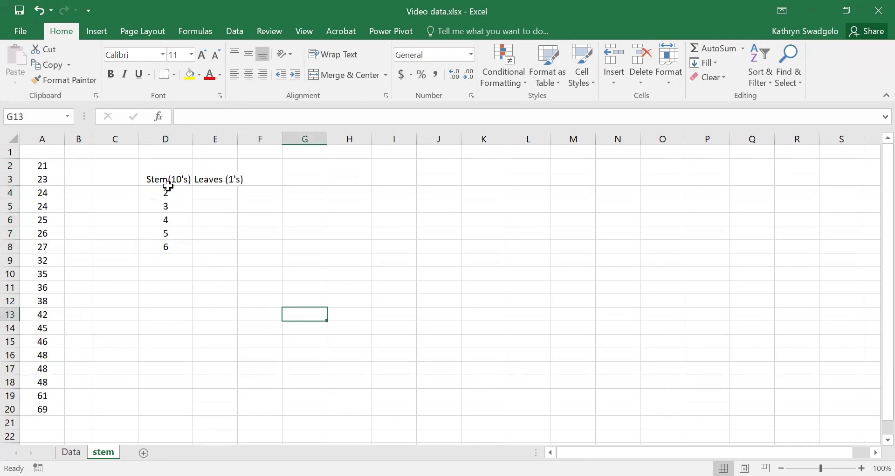
Apply a Right Border to D3:D8 to separate the stems from the leaves.
{"action": "left_click_drag", "start_coordinate": [172, 179], "coordinate": [173, 245]}
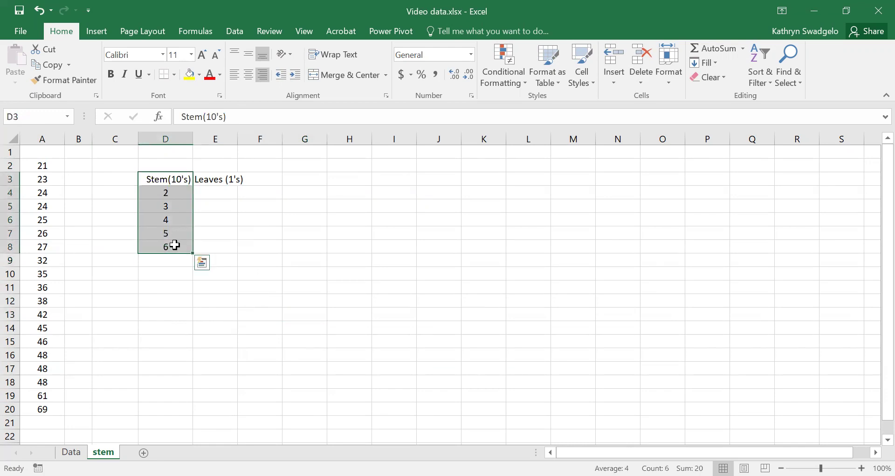
{"action": "left_click", "coordinate": [176, 77]}
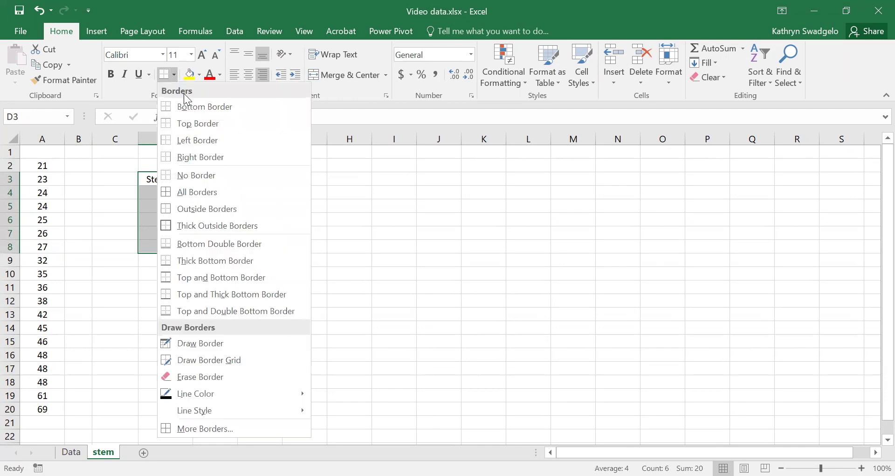
{"action": "left_click", "coordinate": [196, 160]}
{"action": "left_click", "coordinate": [256, 278]}
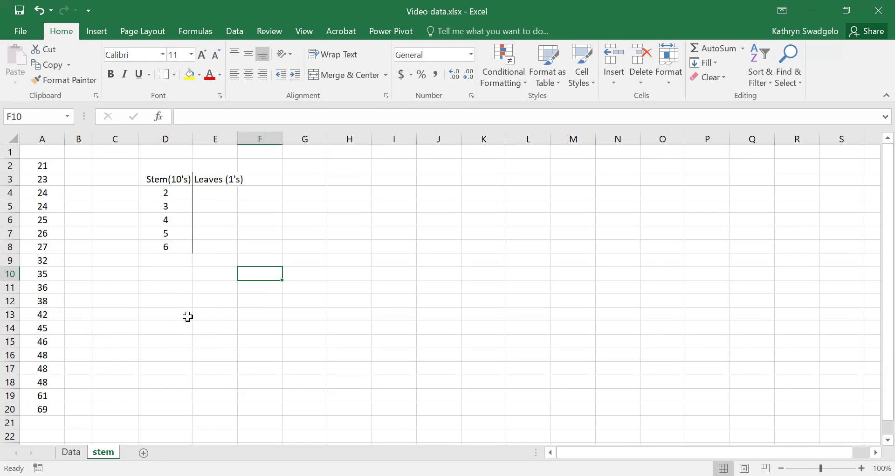
{"action": "left_click", "coordinate": [218, 191]}
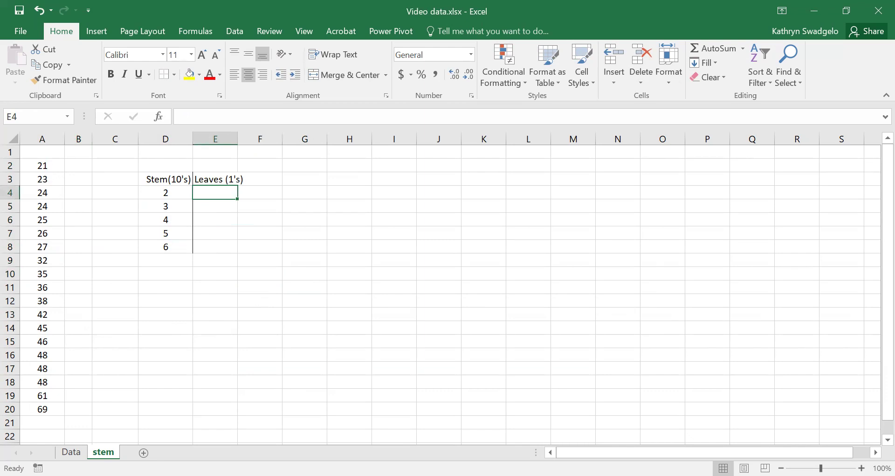
Enter leaves 1, 3, 4, 4, 5, 6, 7 for stem 2 across E4:K4.
{"action": "type", "text": "1"}
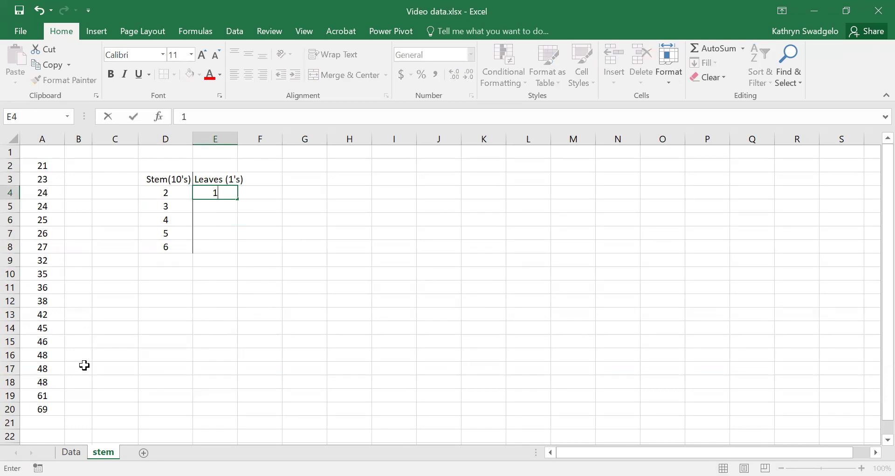
{"action": "key", "text": "Tab"}
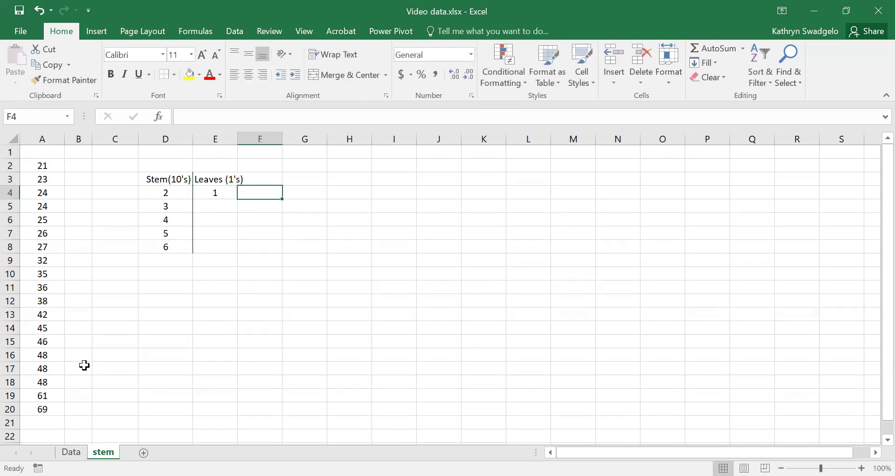
{"action": "type", "text": "3"}
{"action": "key", "text": "Tab"}
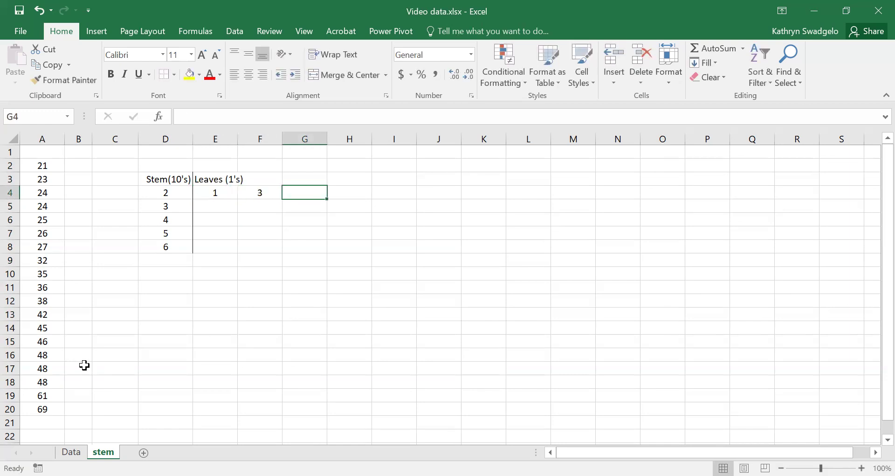
{"action": "type", "text": "4"}
{"action": "key", "text": "Tab"}
{"action": "type", "text": "4"}
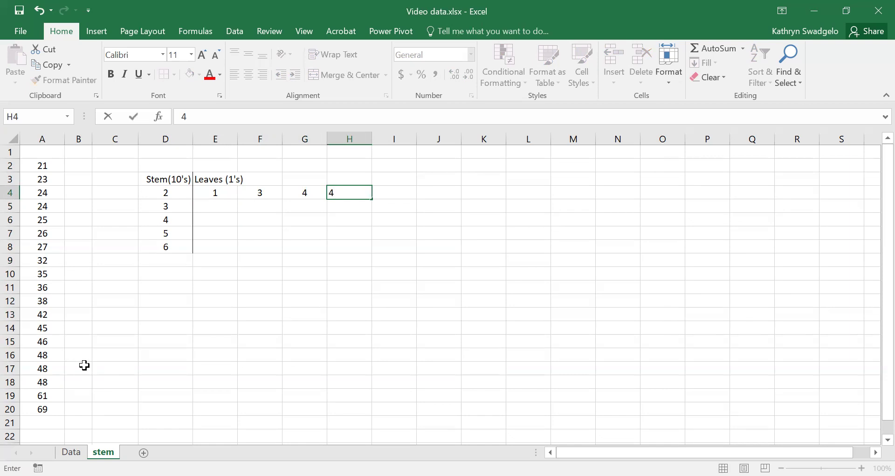
{"action": "key", "text": "Tab"}
{"action": "type", "text": "5"}
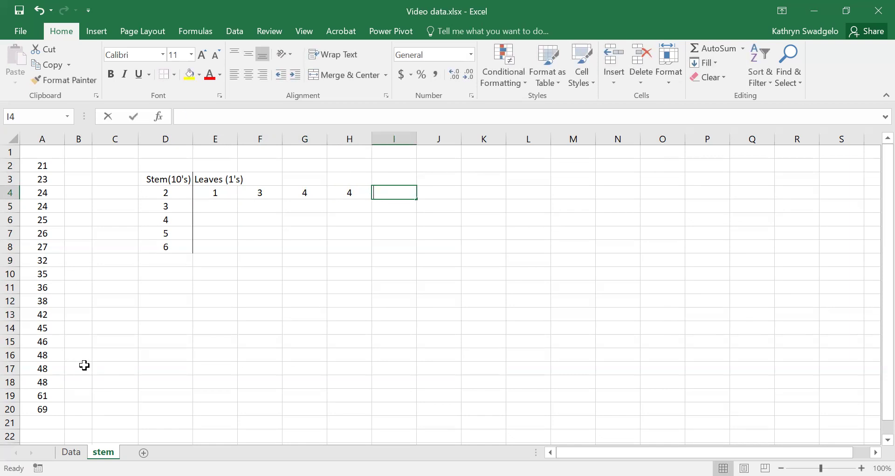
{"action": "key", "text": "Tab"}
{"action": "type", "text": "6"}
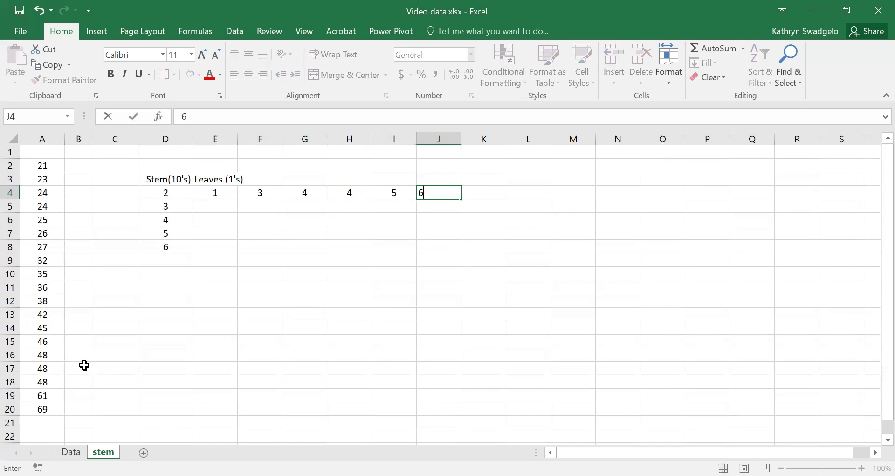
{"action": "key", "text": "Tab"}
{"action": "type", "text": "7"}
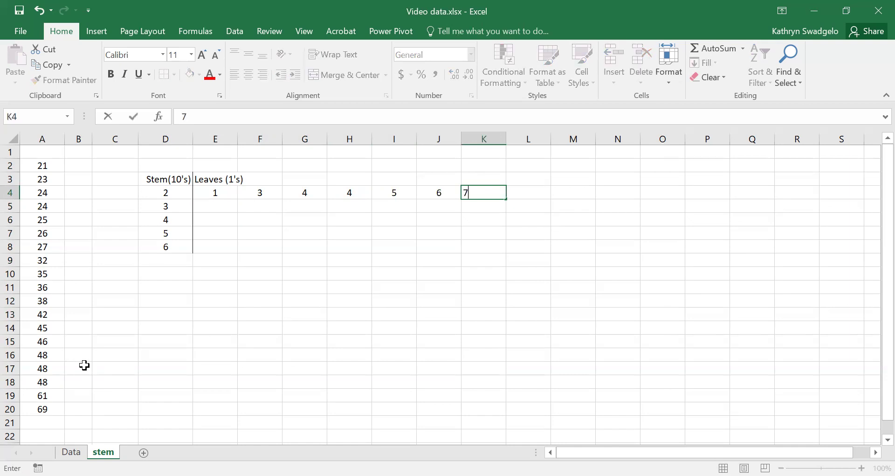
{"action": "key", "text": "Return"}
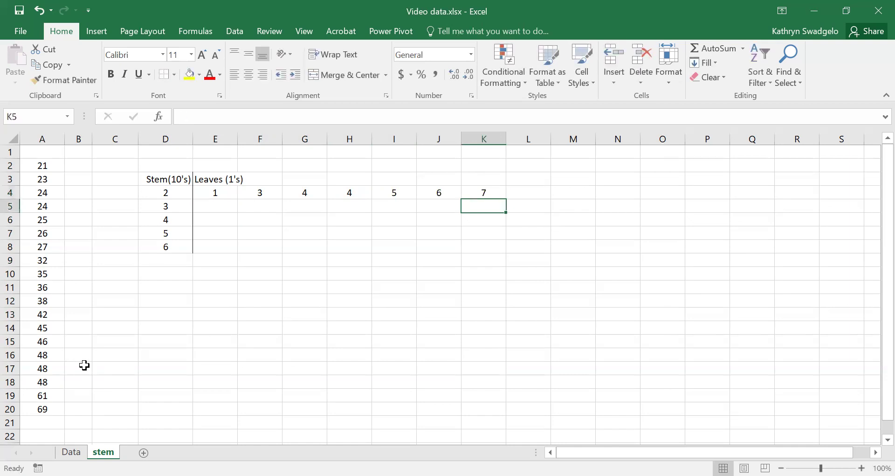
Enter leaves 2, 5, 6, 8 for stem 3 across E5:H5.
{"action": "left_click", "coordinate": [212, 214]}
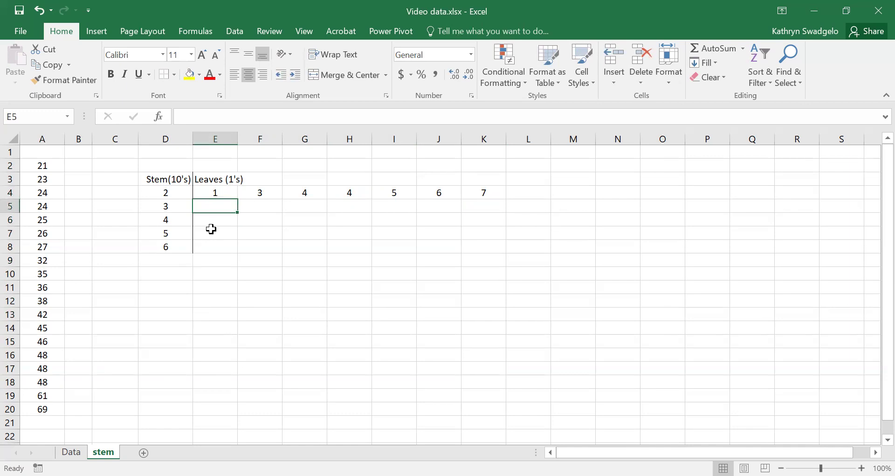
{"action": "type", "text": "2"}
{"action": "key", "text": "Tab"}
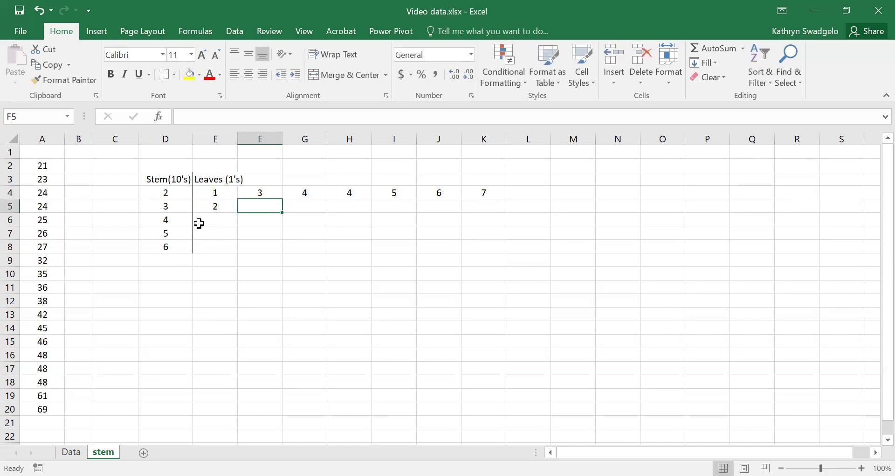
{"action": "type", "text": "5"}
{"action": "key", "text": "Tab"}
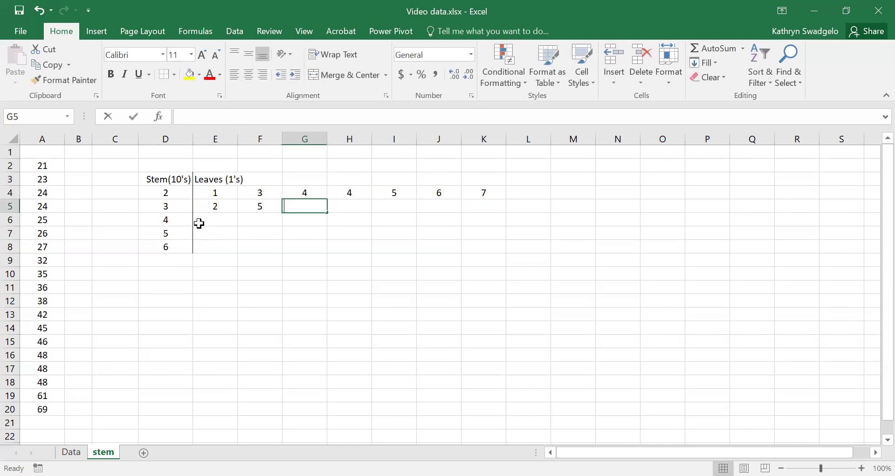
{"action": "type", "text": "6"}
{"action": "key", "text": "Tab"}
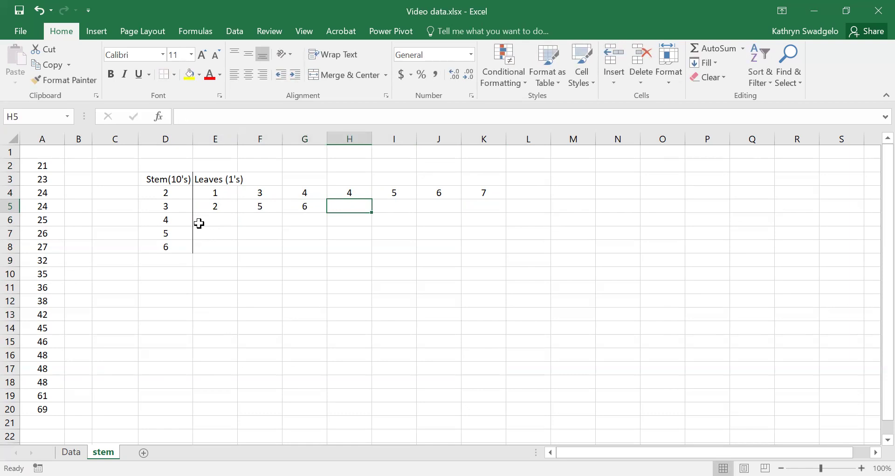
{"action": "type", "text": "8"}
{"action": "key", "text": "Return"}
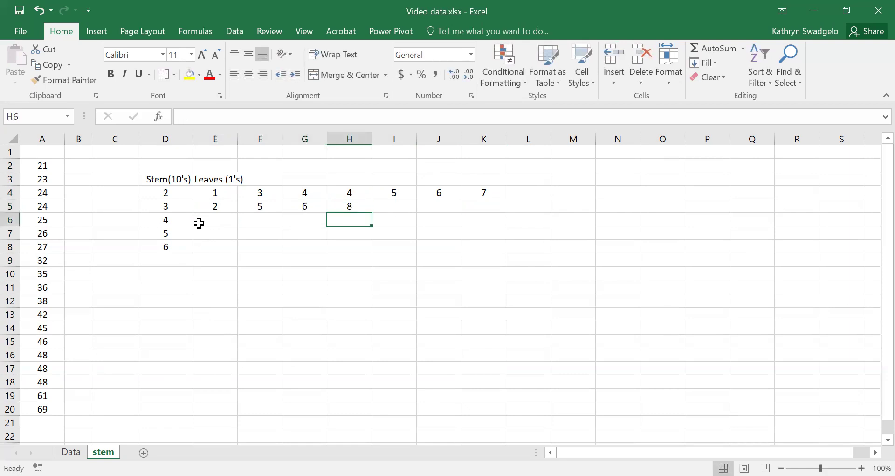
Review the ages, then enter leaves 2, 5, 6, 8, 8, 8 for stem 4 in E6:J6.
{"action": "left_click_drag", "start_coordinate": [51, 260], "coordinate": [52, 298]}
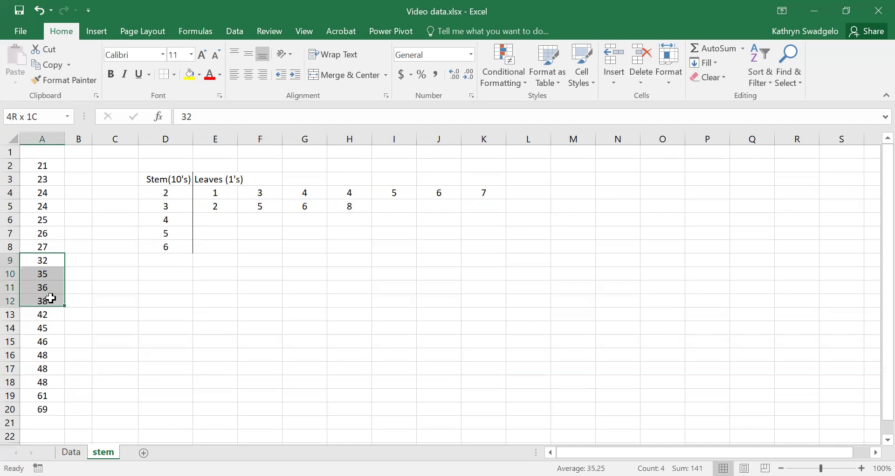
{"action": "key", "text": "ctrl+v"}
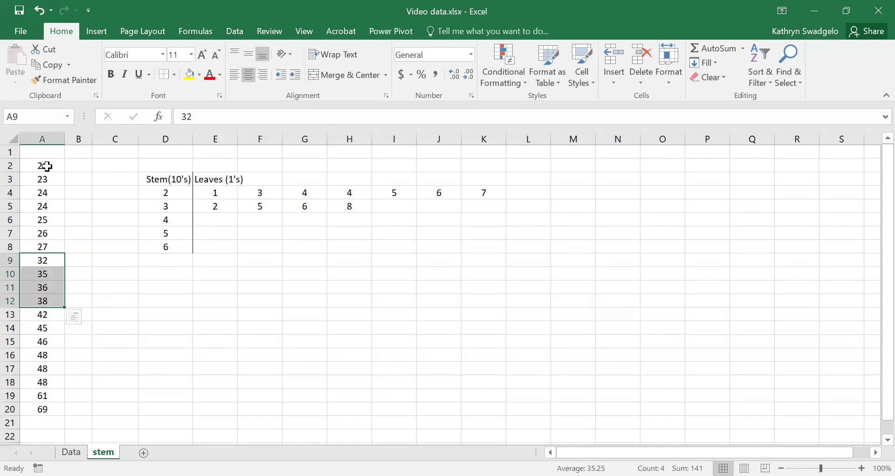
{"action": "left_click_drag", "start_coordinate": [42, 163], "coordinate": [50, 248]}
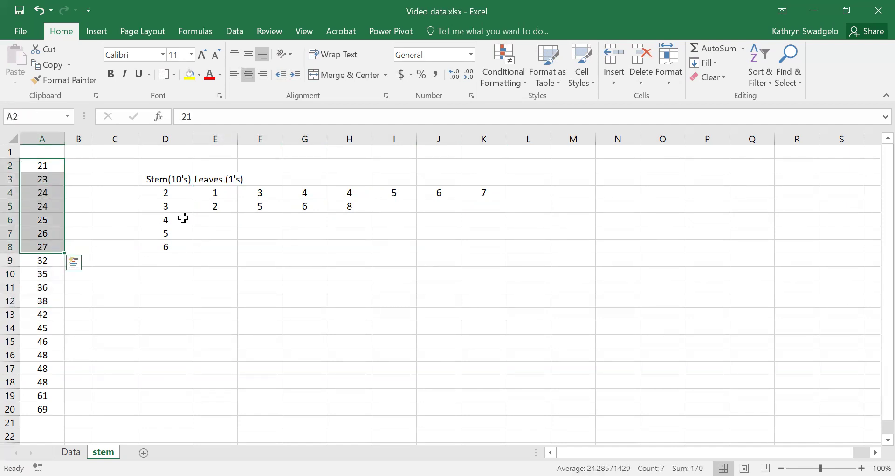
{"action": "left_click", "coordinate": [215, 219]}
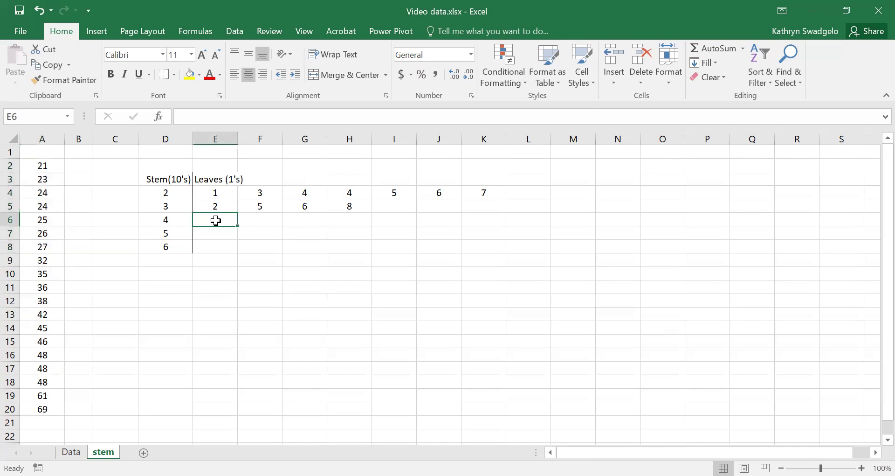
{"action": "type", "text": "2"}
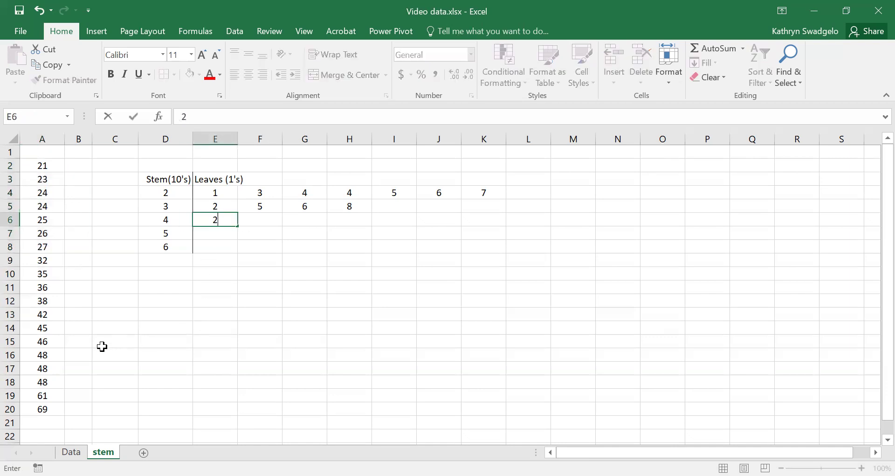
{"action": "key", "text": "Tab"}
{"action": "type", "text": "5"}
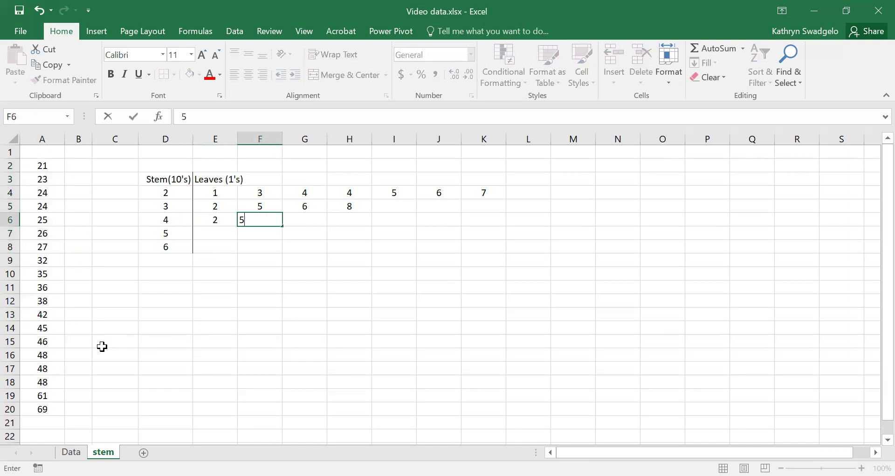
{"action": "key", "text": "Tab"}
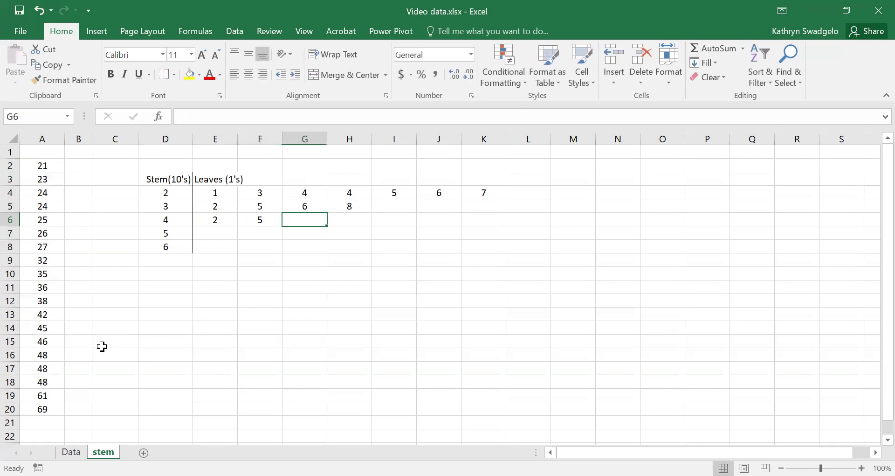
{"action": "type", "text": "6"}
{"action": "key", "text": "Tab"}
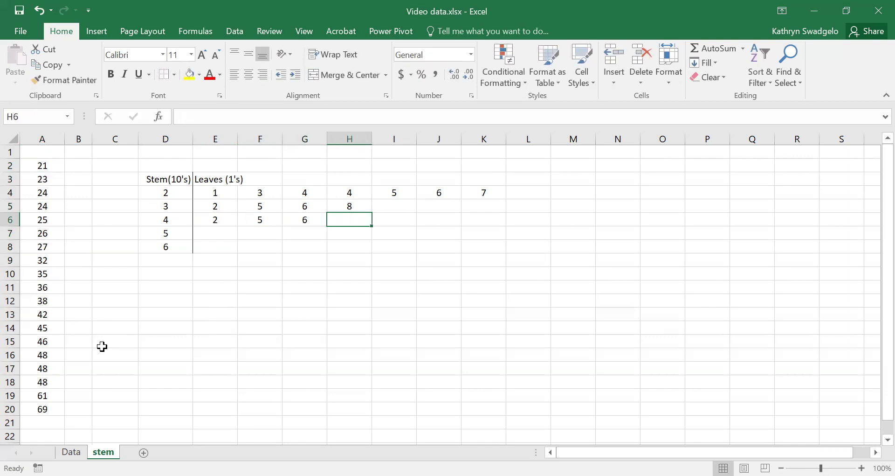
{"action": "type", "text": "8"}
{"action": "key", "text": "Tab"}
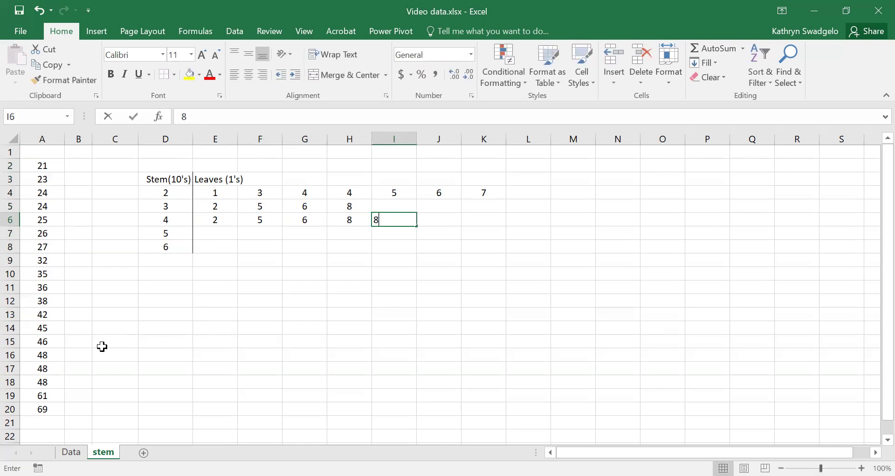
{"action": "type", "text": "8"}
{"action": "key", "text": "Tab"}
{"action": "type", "text": "8"}
{"action": "key", "text": "Tab"}
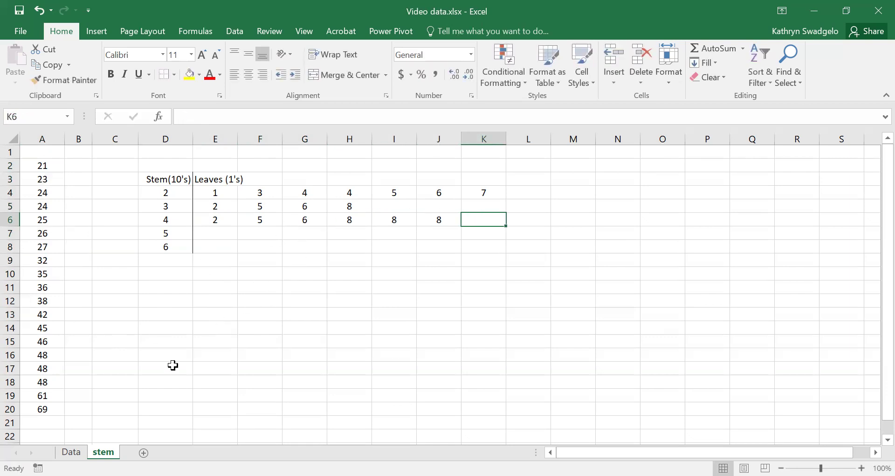
Enter leaves 1 and 9 for stem 6 in E8:F8.
{"action": "left_click", "coordinate": [214, 246]}
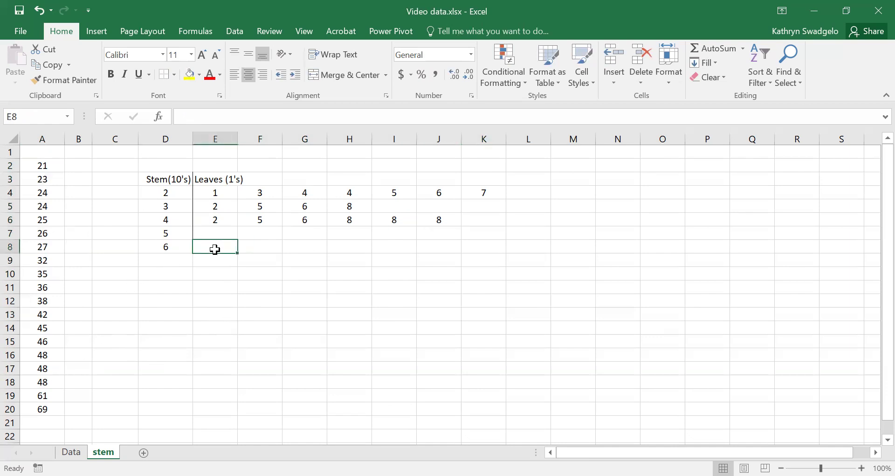
{"action": "type", "text": "1"}
{"action": "key", "text": "Tab"}
{"action": "type", "text": "9"}
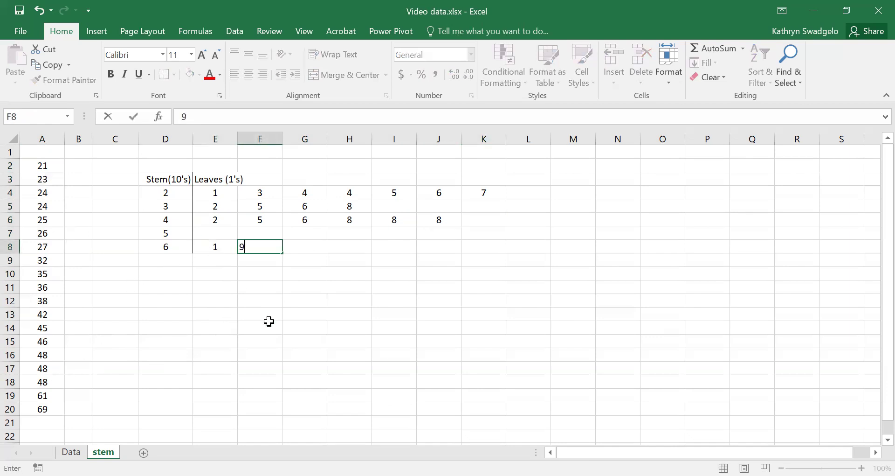
{"action": "key", "text": "Return"}
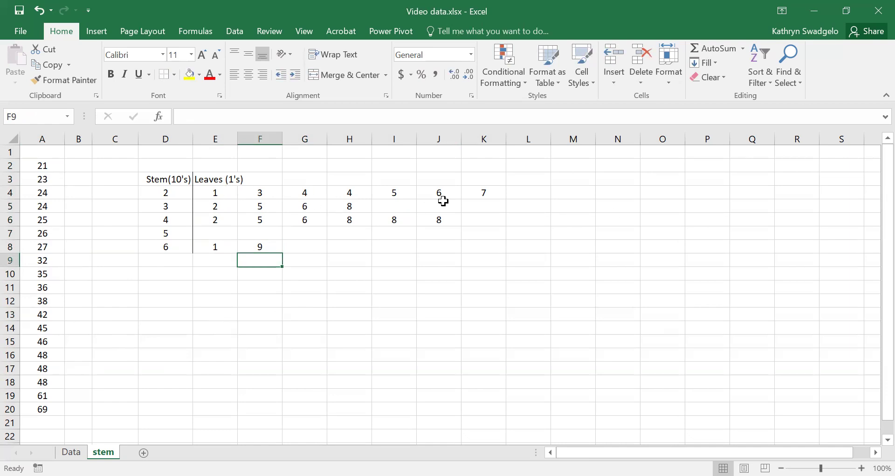
Select columns E through K and narrow them to about 5.82 width.
{"action": "left_click", "coordinate": [214, 138]}
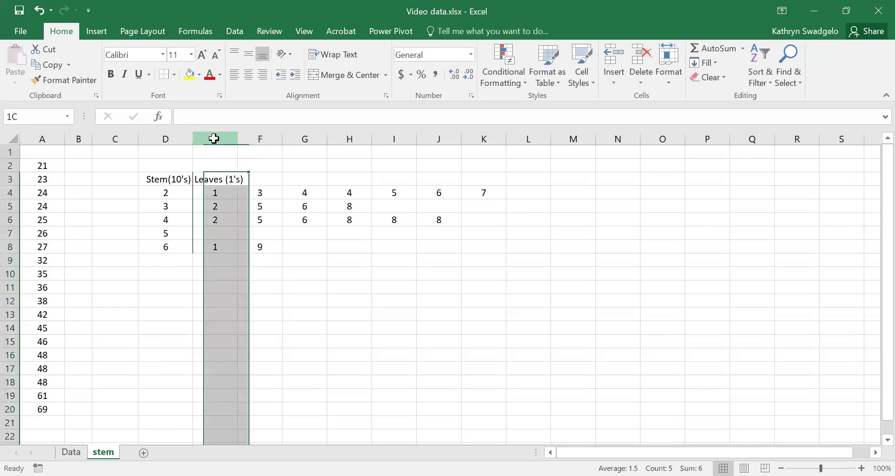
{"action": "left_click_drag", "start_coordinate": [428, 142], "coordinate": [475, 141]}
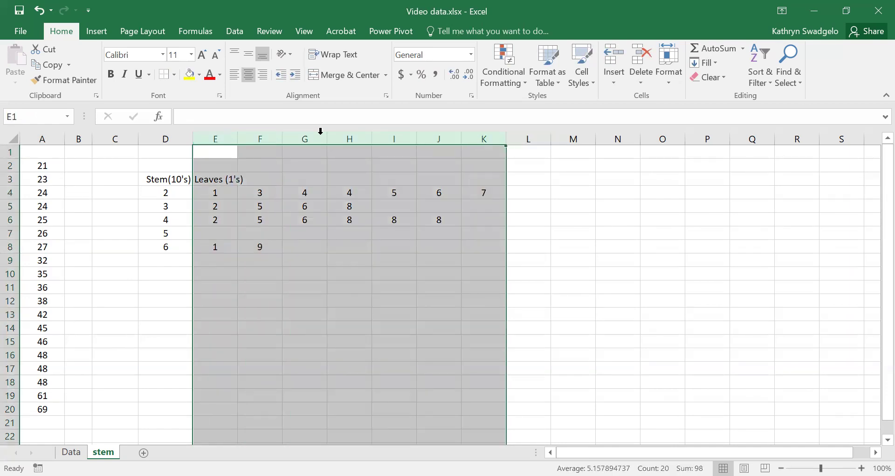
{"action": "left_click", "coordinate": [282, 136]}
{"action": "left_click", "coordinate": [281, 137]}
{"action": "left_click", "coordinate": [280, 138]}
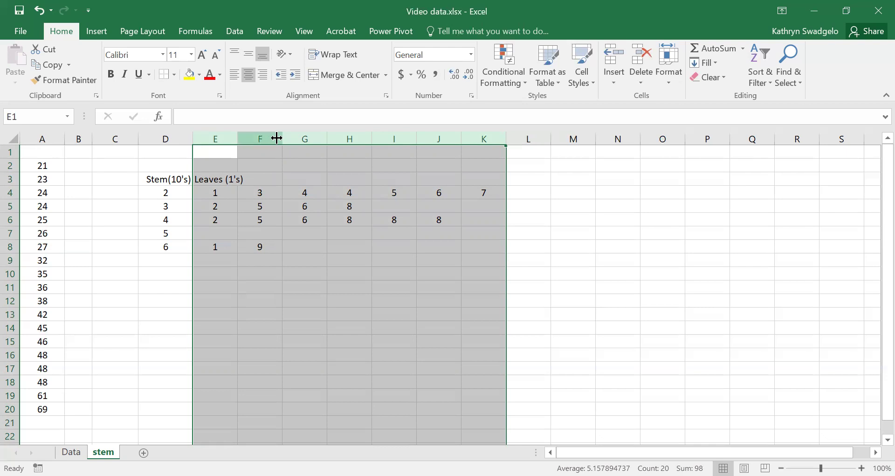
{"action": "left_click", "coordinate": [284, 137]}
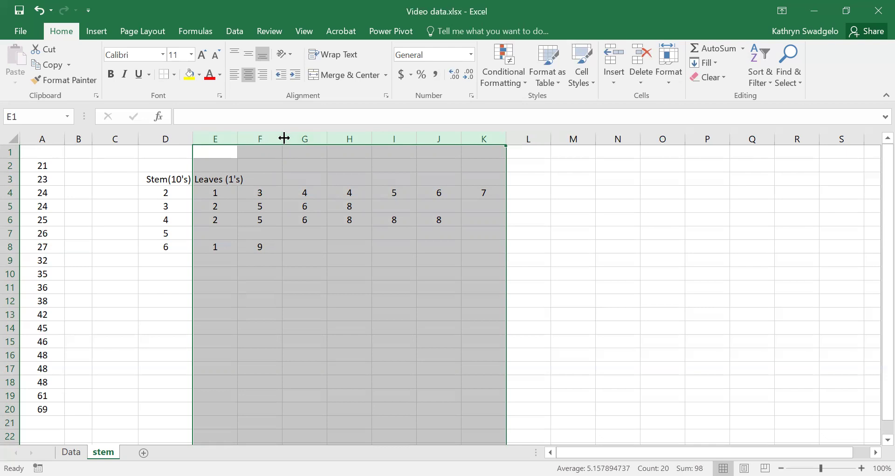
{"action": "left_click_drag", "start_coordinate": [283, 137], "coordinate": [258, 139]}
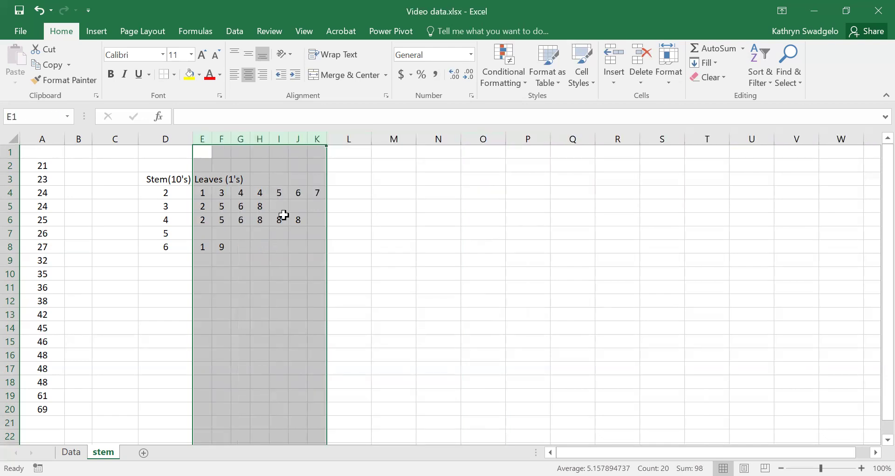
Select the leaf digits in columns E, F and G to check their spacing.
{"action": "left_click", "coordinate": [269, 321]}
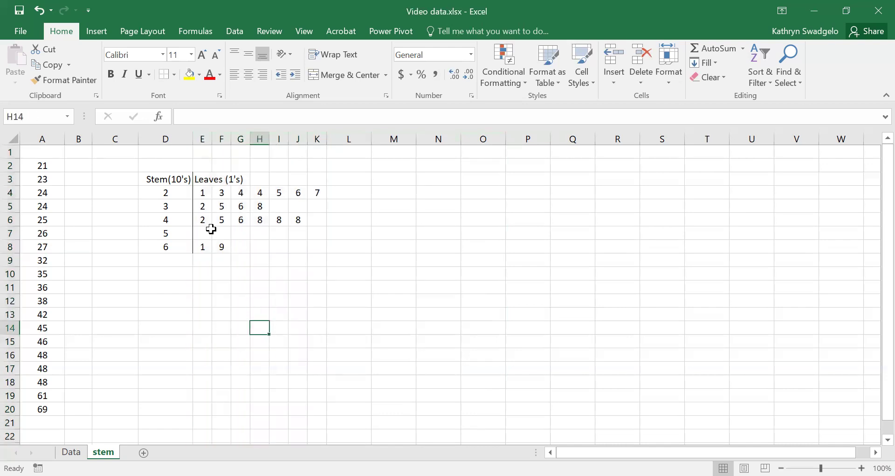
{"action": "left_click", "coordinate": [203, 195]}
{"action": "left_click_drag", "start_coordinate": [204, 195], "coordinate": [209, 266]}
{"action": "left_click_drag", "start_coordinate": [221, 193], "coordinate": [221, 247]}
{"action": "left_click", "coordinate": [241, 192]}
{"action": "left_click_drag", "start_coordinate": [243, 195], "coordinate": [244, 216]}
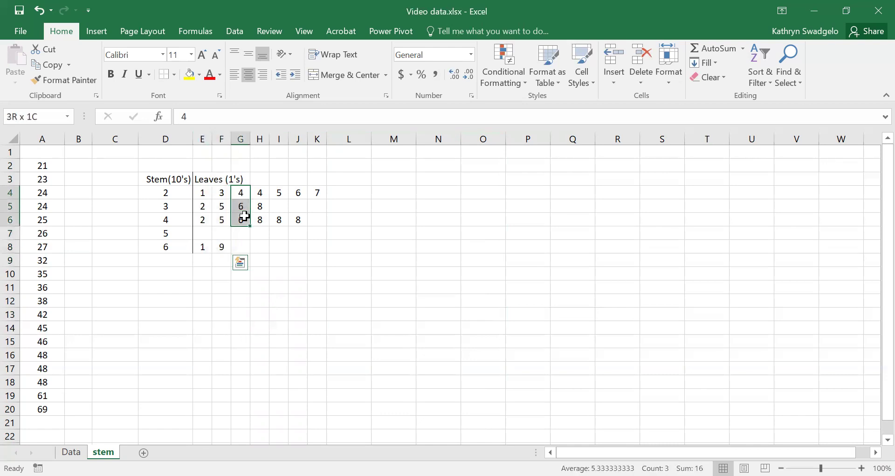
{"action": "left_click", "coordinate": [349, 286]}
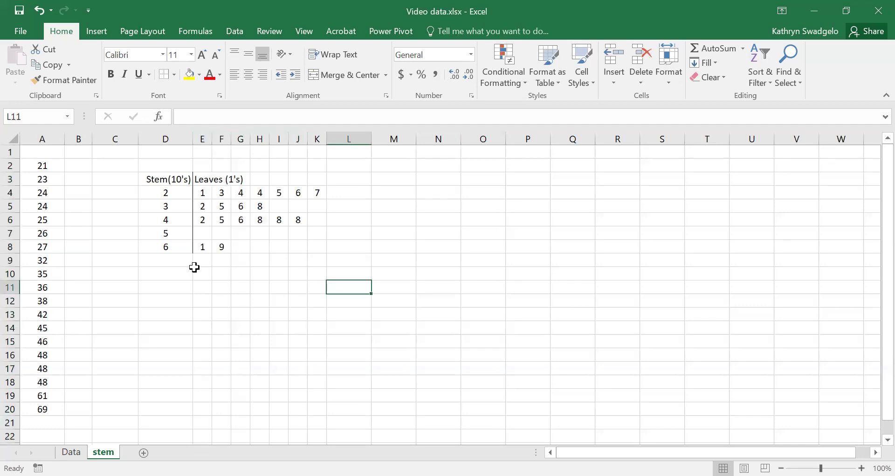
Apply a Bottom Border to the header row D3:K3.
{"action": "left_click", "coordinate": [154, 178]}
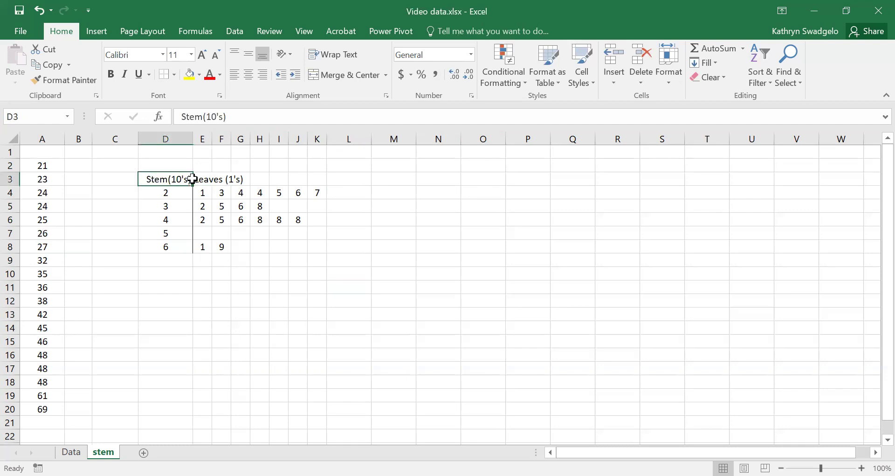
{"action": "left_click_drag", "start_coordinate": [192, 178], "coordinate": [316, 181]}
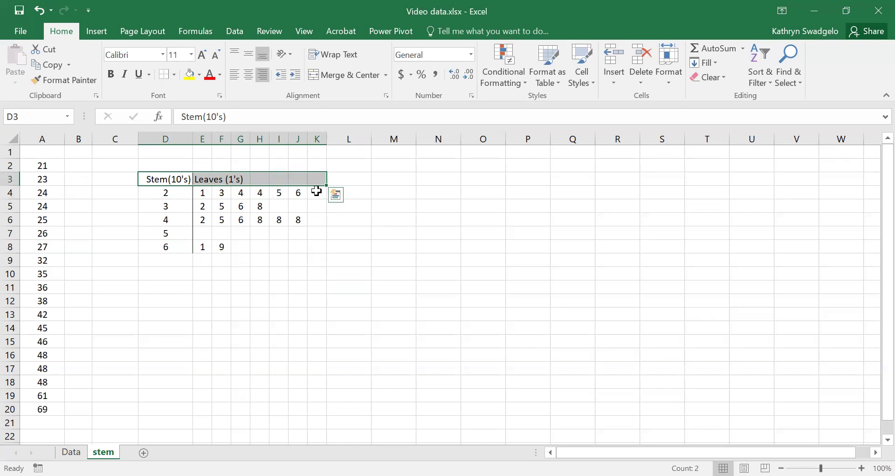
{"action": "left_click", "coordinate": [174, 75]}
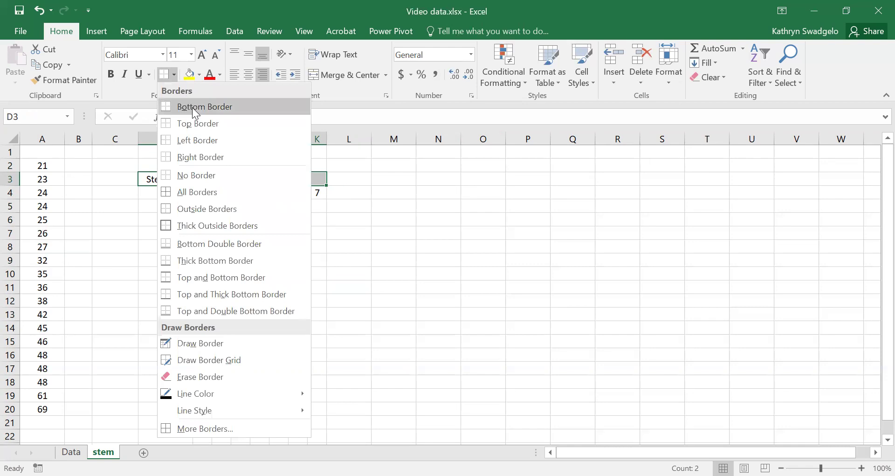
{"action": "left_click", "coordinate": [473, 310]}
{"action": "left_click", "coordinate": [473, 310]}
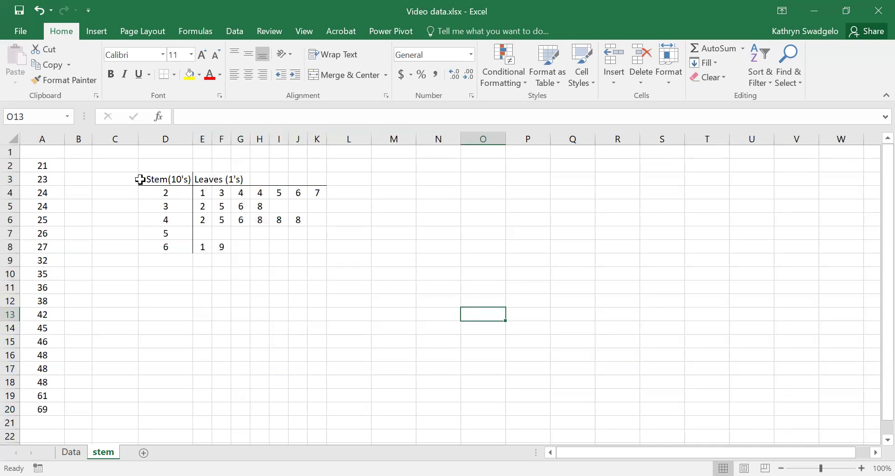
Give D3:K8 thin white inside horizontal and vertical borders through Format Cells.
{"action": "left_click_drag", "start_coordinate": [140, 177], "coordinate": [316, 240]}
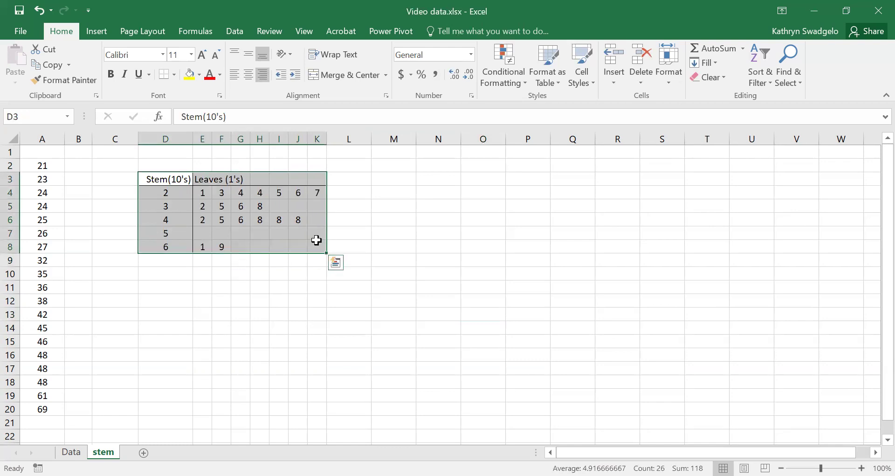
{"action": "right_click", "coordinate": [296, 229]}
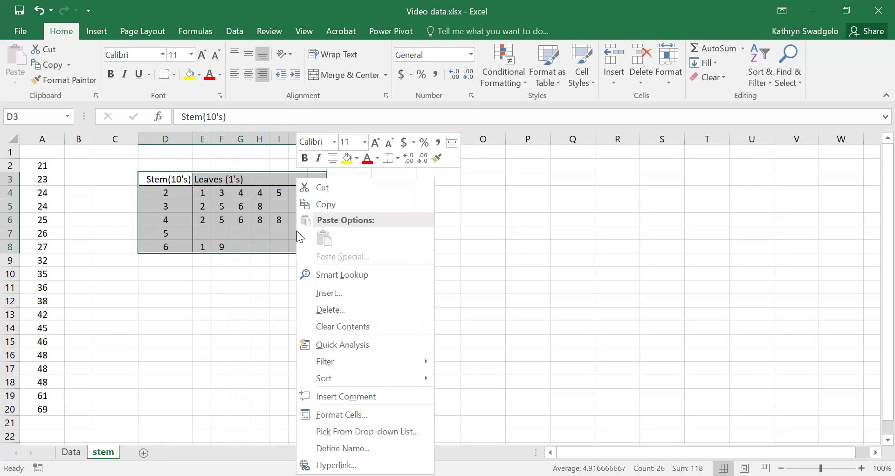
{"action": "left_click", "coordinate": [343, 414]}
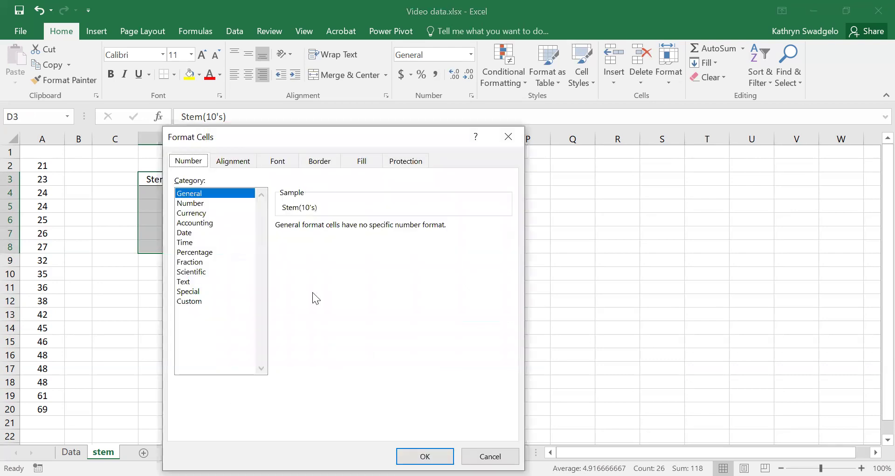
{"action": "left_click", "coordinate": [317, 162]}
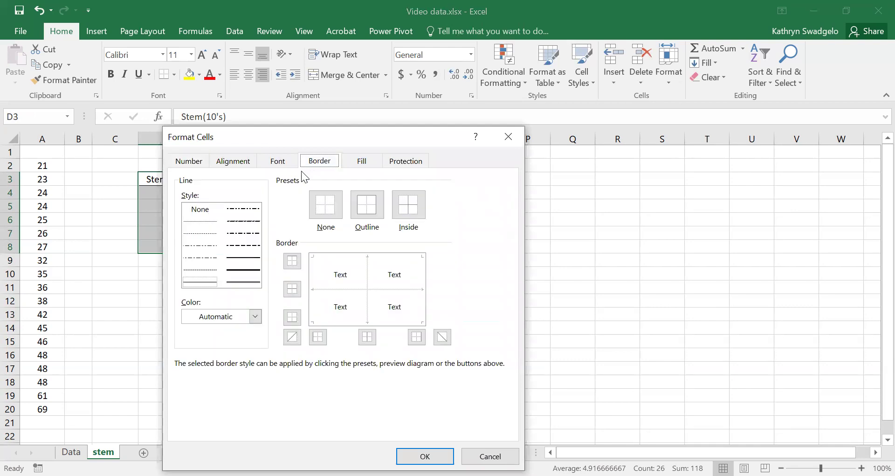
{"action": "left_click", "coordinate": [204, 221]}
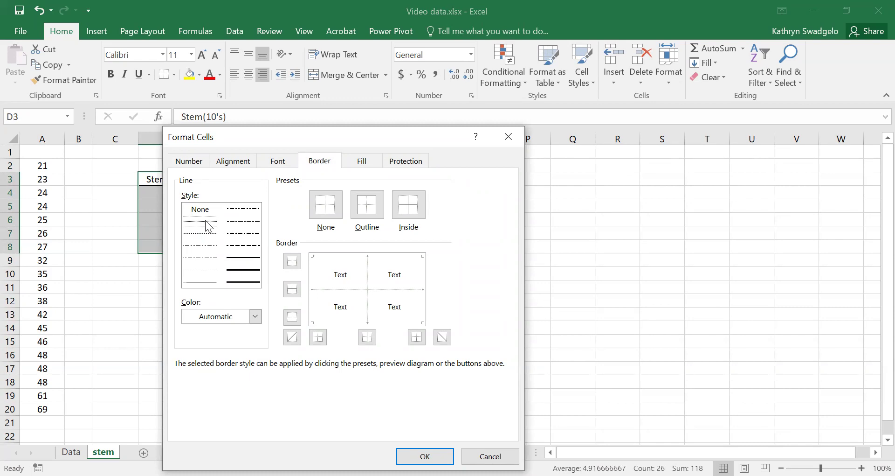
{"action": "left_click", "coordinate": [255, 316]}
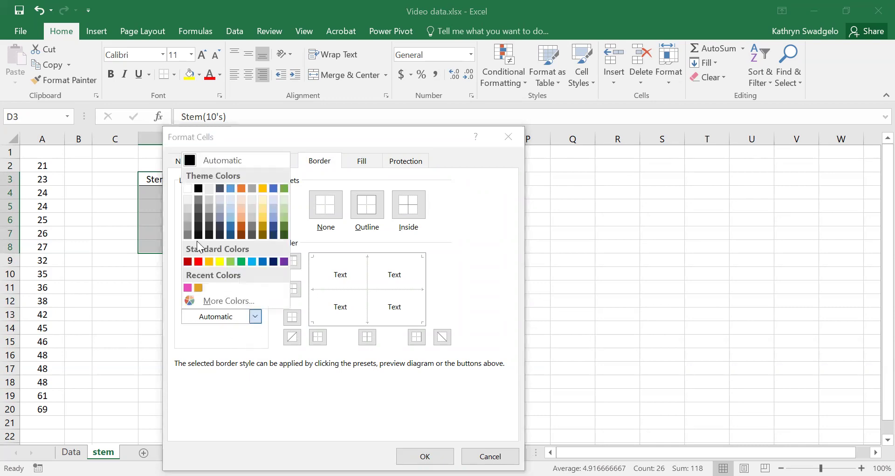
{"action": "left_click", "coordinate": [187, 188]}
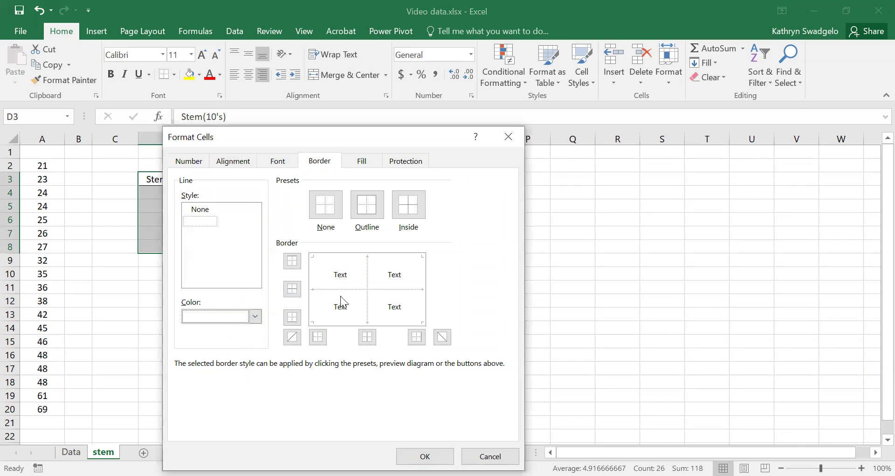
{"action": "left_click", "coordinate": [350, 290]}
{"action": "left_click", "coordinate": [366, 283]}
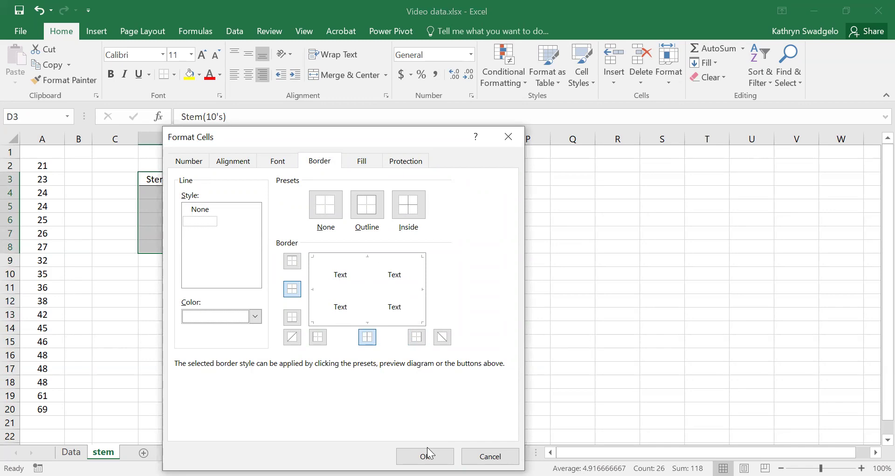
{"action": "key", "text": "Return"}
{"action": "left_click", "coordinate": [350, 332]}
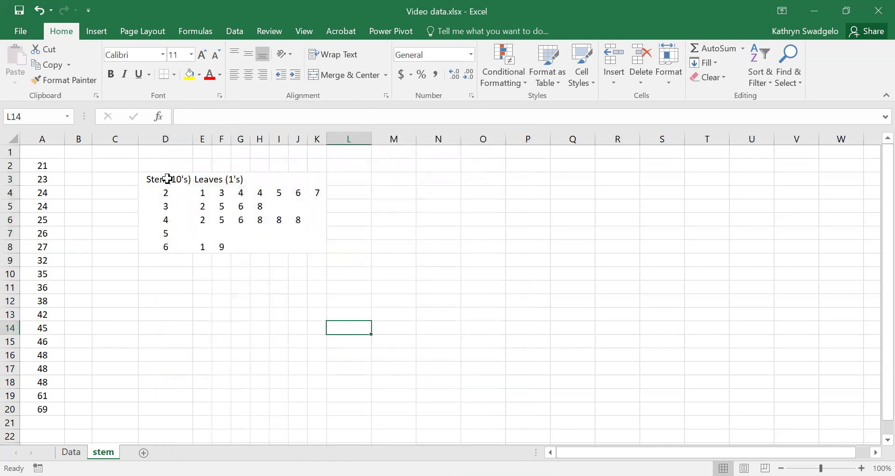
Give the header row D3:K3 a bottom border again.
{"action": "left_click_drag", "start_coordinate": [166, 179], "coordinate": [314, 181]}
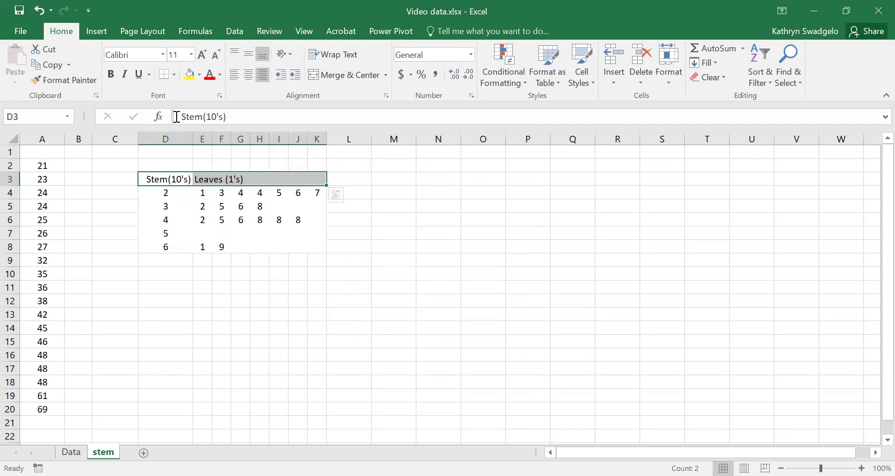
{"action": "left_click", "coordinate": [175, 75]}
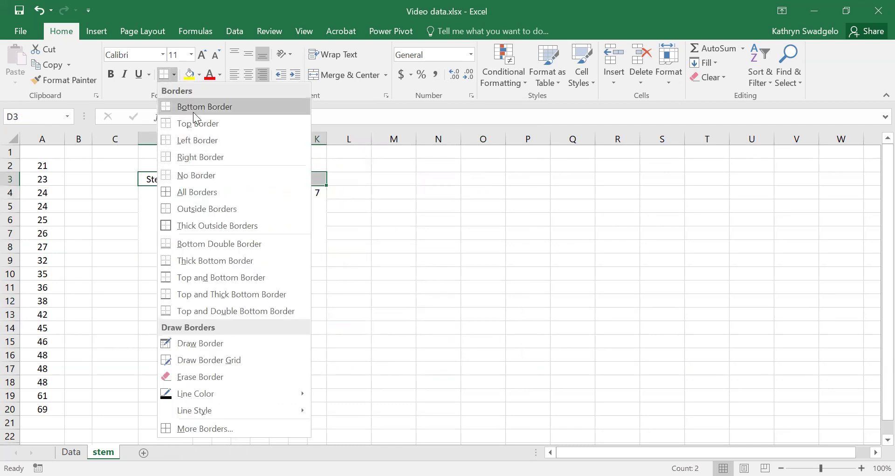
{"action": "left_click", "coordinate": [449, 257]}
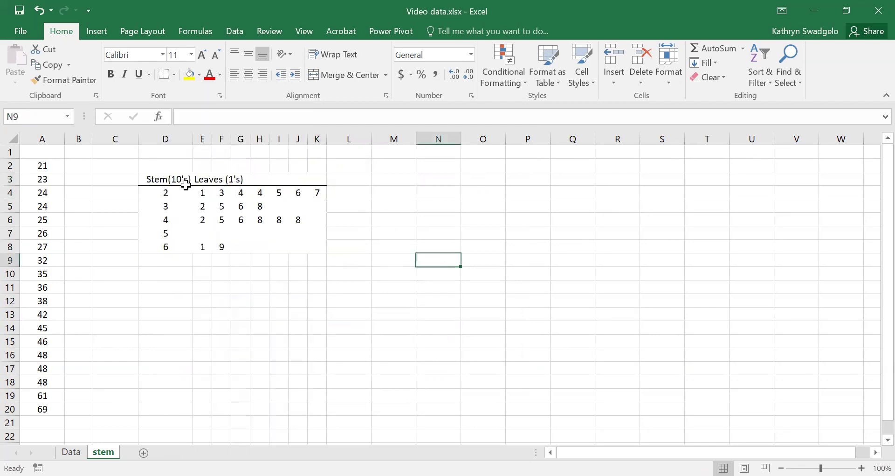
Add a right border along the stem column D3:D8.
{"action": "left_click", "coordinate": [168, 179]}
{"action": "left_click_drag", "start_coordinate": [168, 179], "coordinate": [166, 244]}
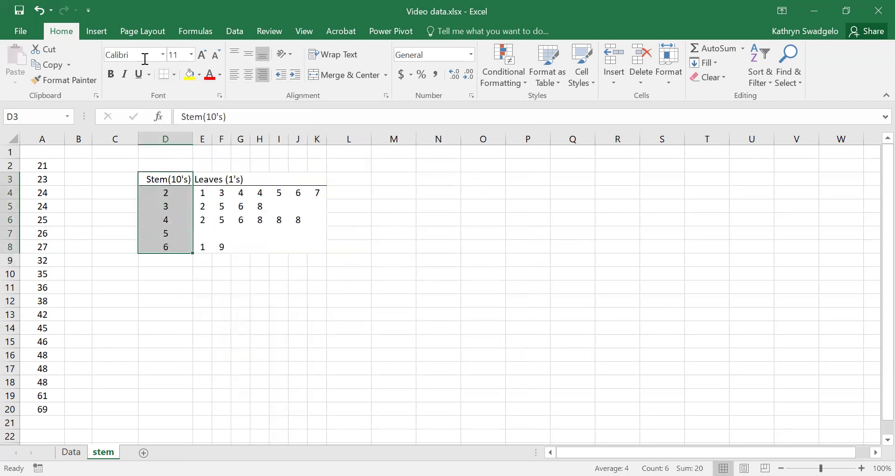
{"action": "left_click", "coordinate": [173, 75]}
{"action": "left_click", "coordinate": [203, 157]}
{"action": "left_click", "coordinate": [370, 273]}
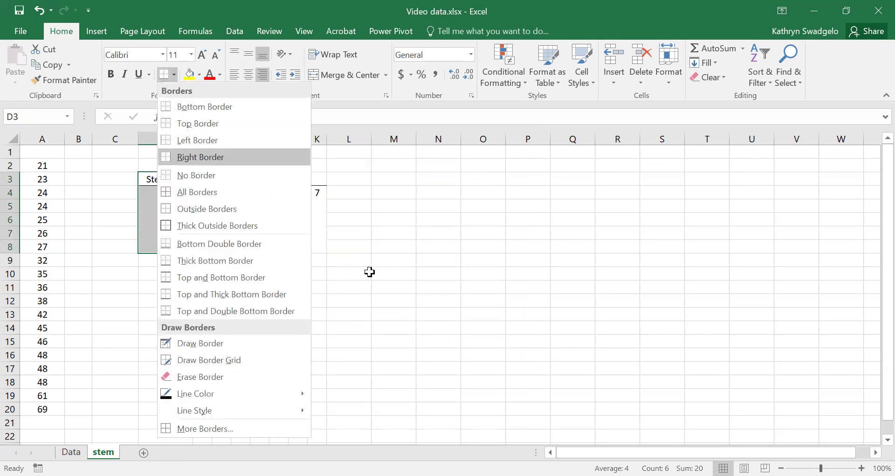